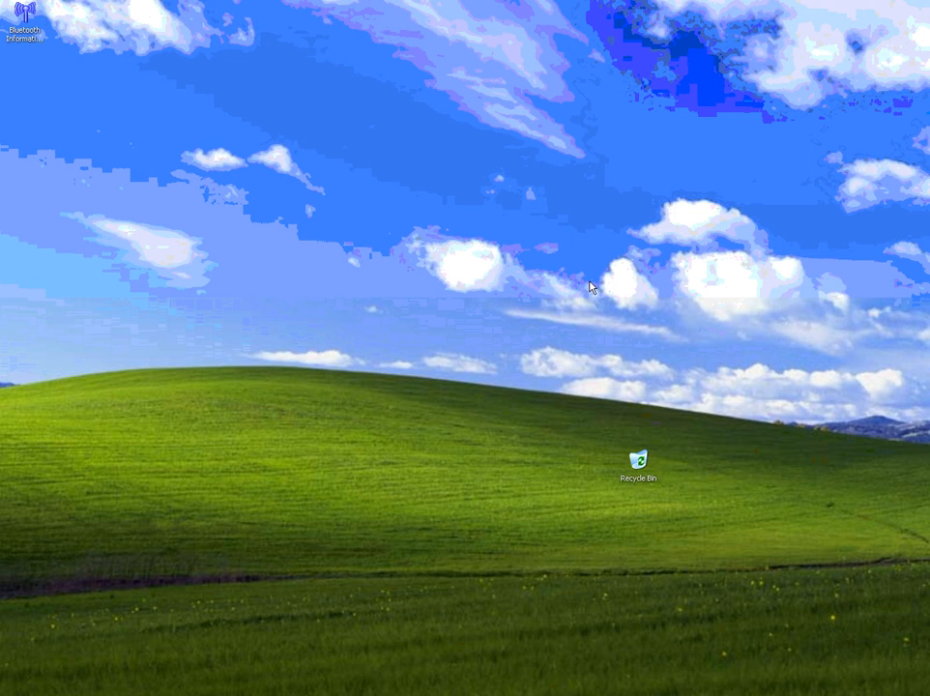
# Switch to Dreamweaver and open the site manager, moving its dialog clear of the start page
pyautogui.moveTo(116, 690)
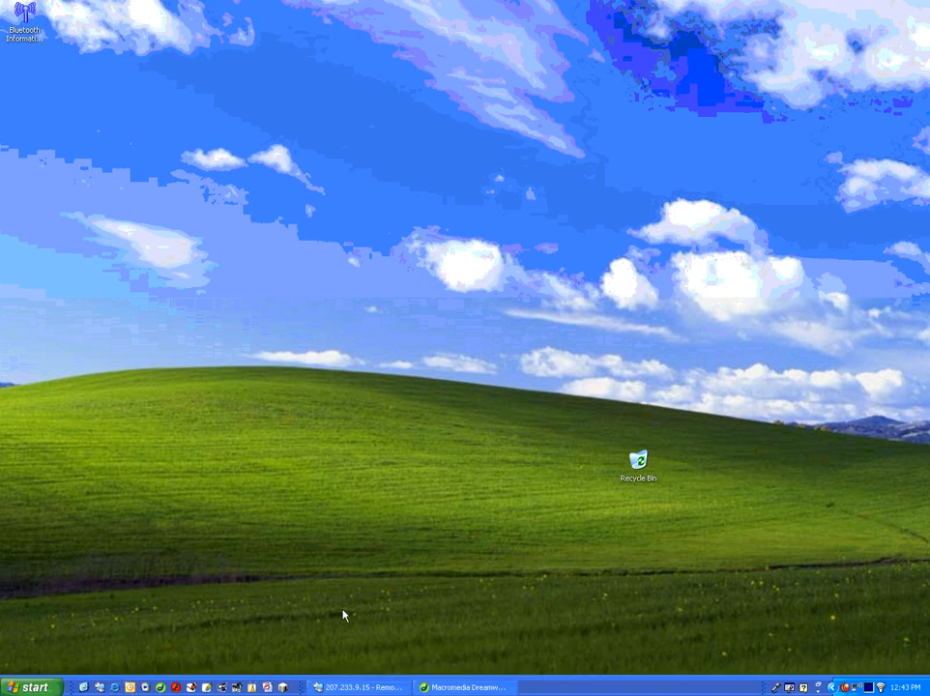
pyautogui.moveTo(464, 693)
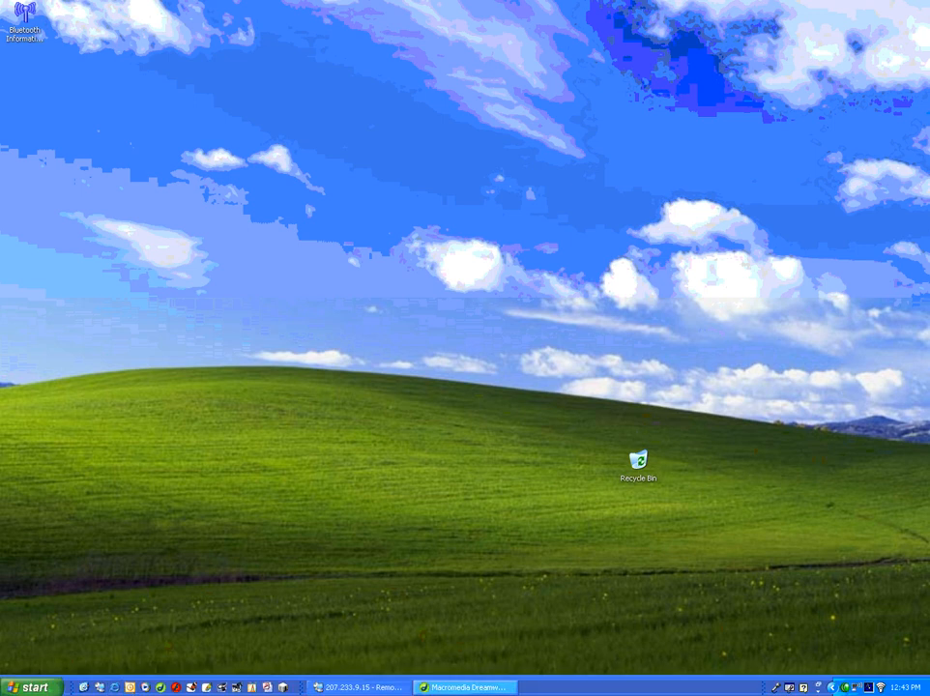
pyautogui.click(481, 692)
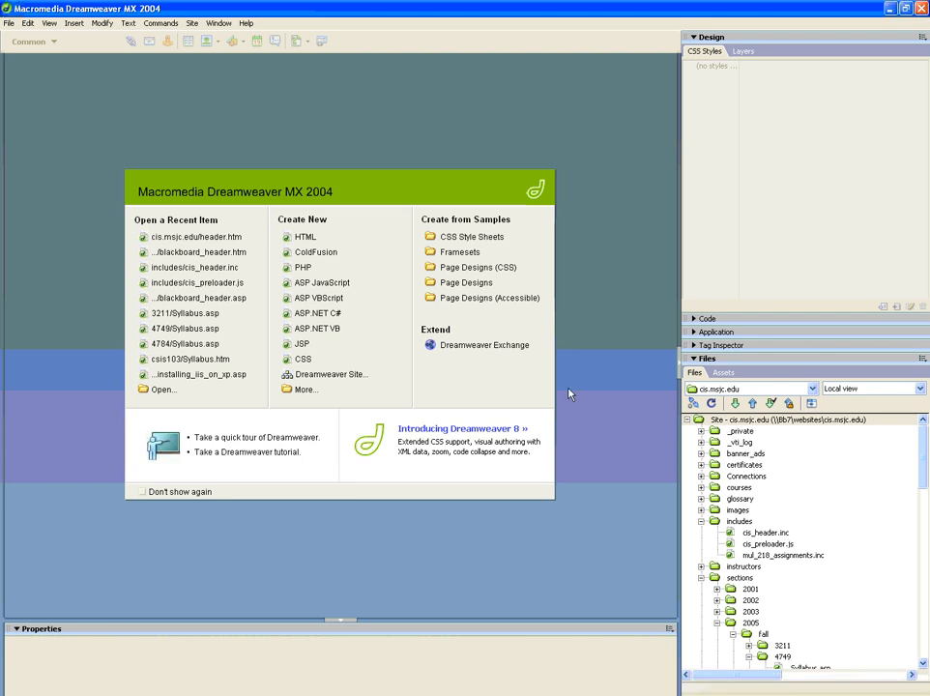
pyautogui.click(193, 27)
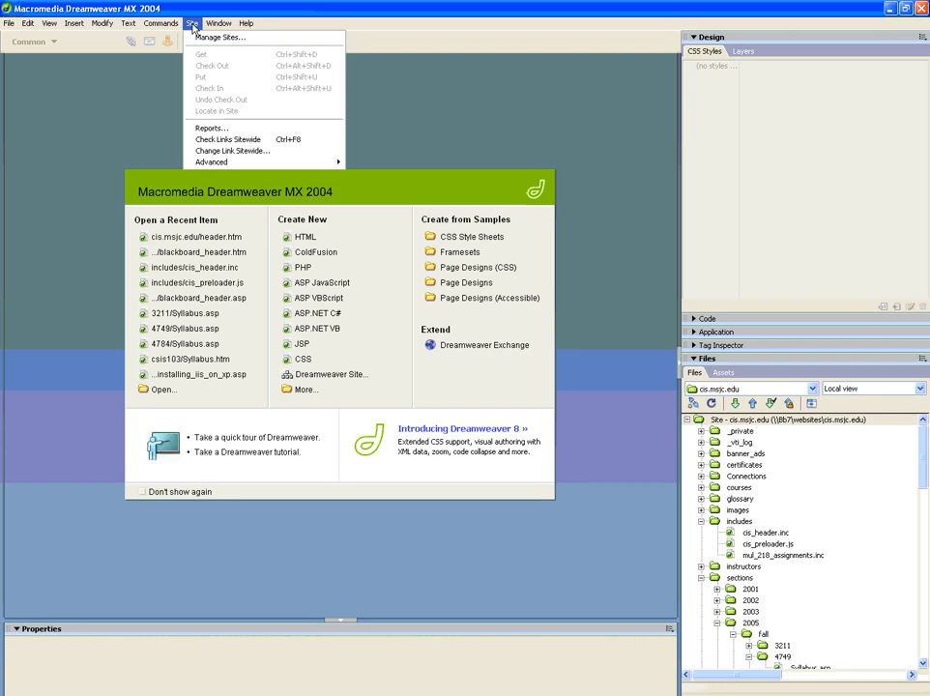
pyautogui.click(246, 39)
pyautogui.moveTo(465, 273); pyautogui.dragTo(423, 120)
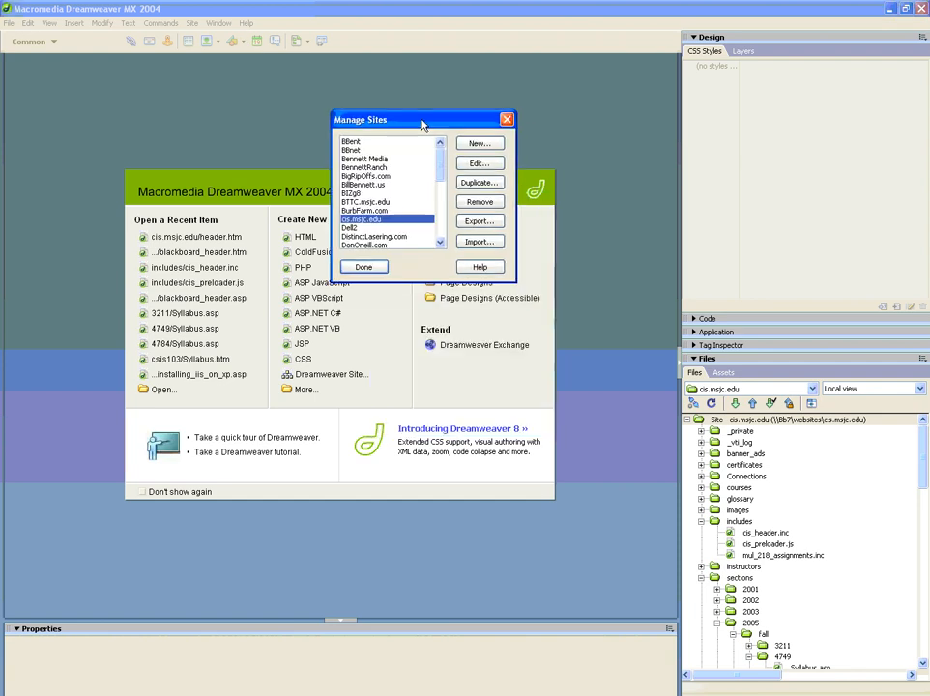
# Look through the already defined sites in the site list, from BBnet to BTTC.msjc.edu
pyautogui.click(356, 149)
pyautogui.click(362, 158)
pyautogui.click(362, 168)
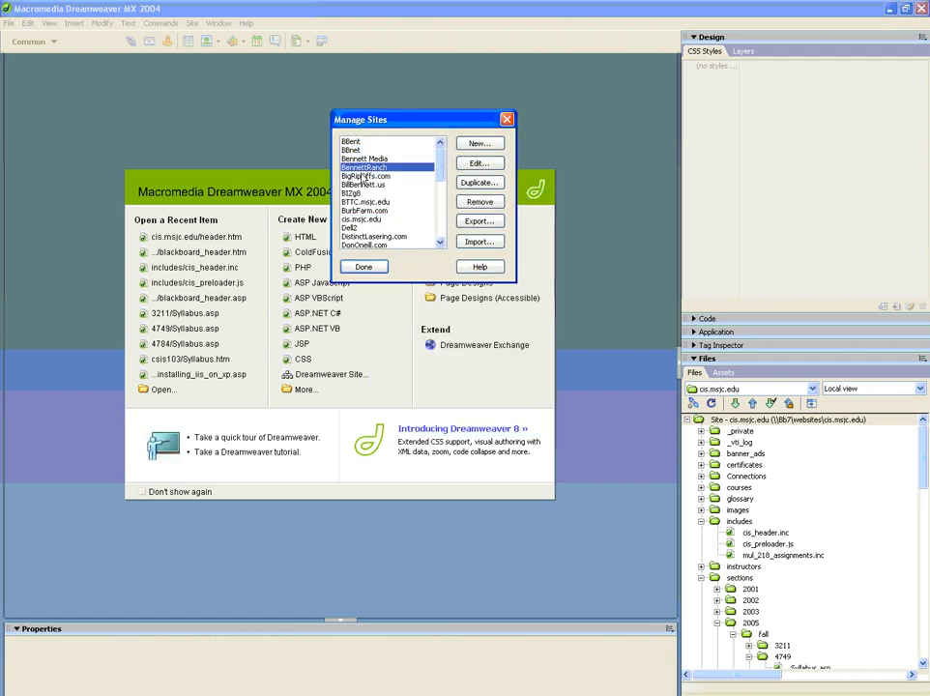
pyautogui.click(363, 176)
pyautogui.click(363, 185)
pyautogui.click(365, 201)
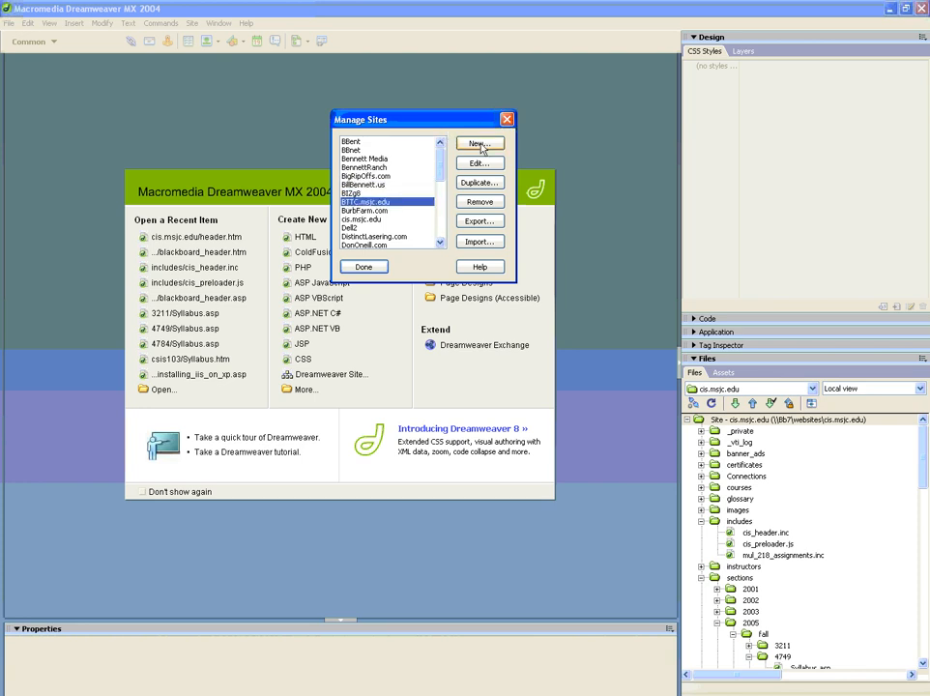
# Start a new site definition, view its basic wizard and return to the advanced settings
pyautogui.click(480, 145)
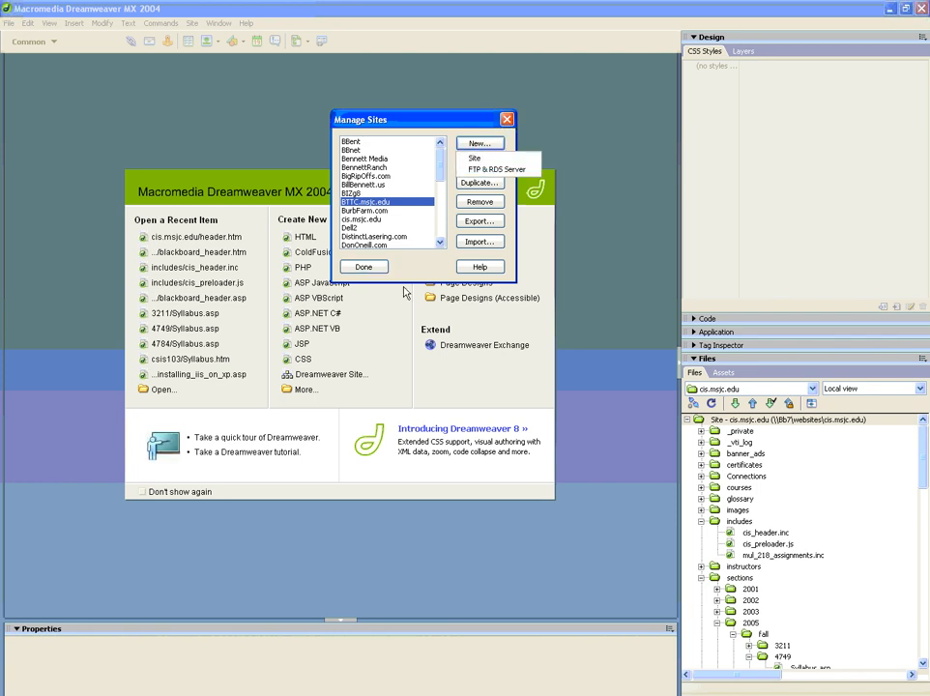
pyautogui.click(491, 160)
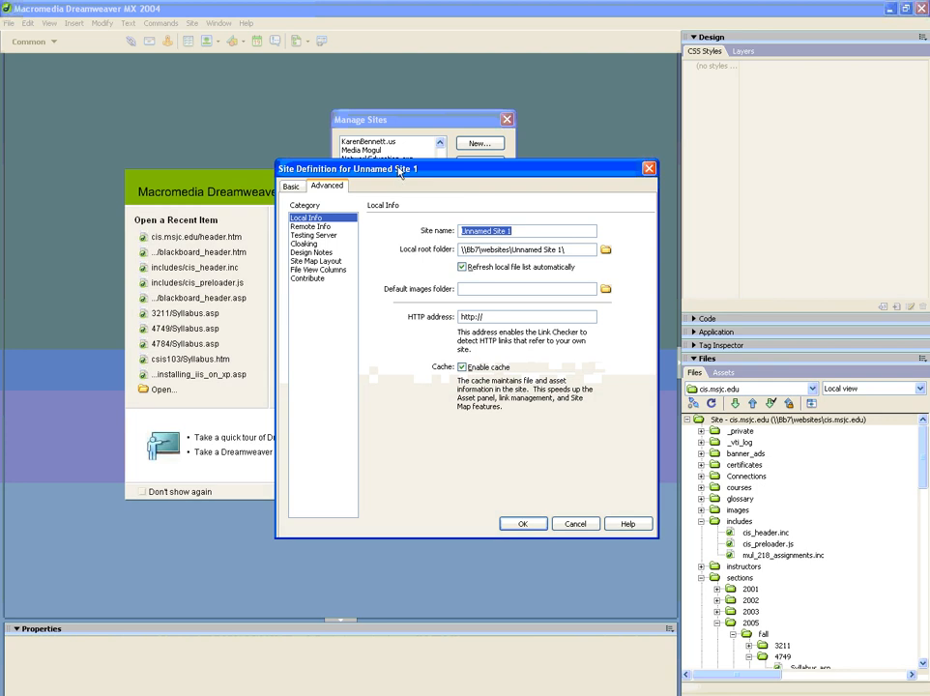
pyautogui.moveTo(399, 170); pyautogui.dragTo(281, 214)
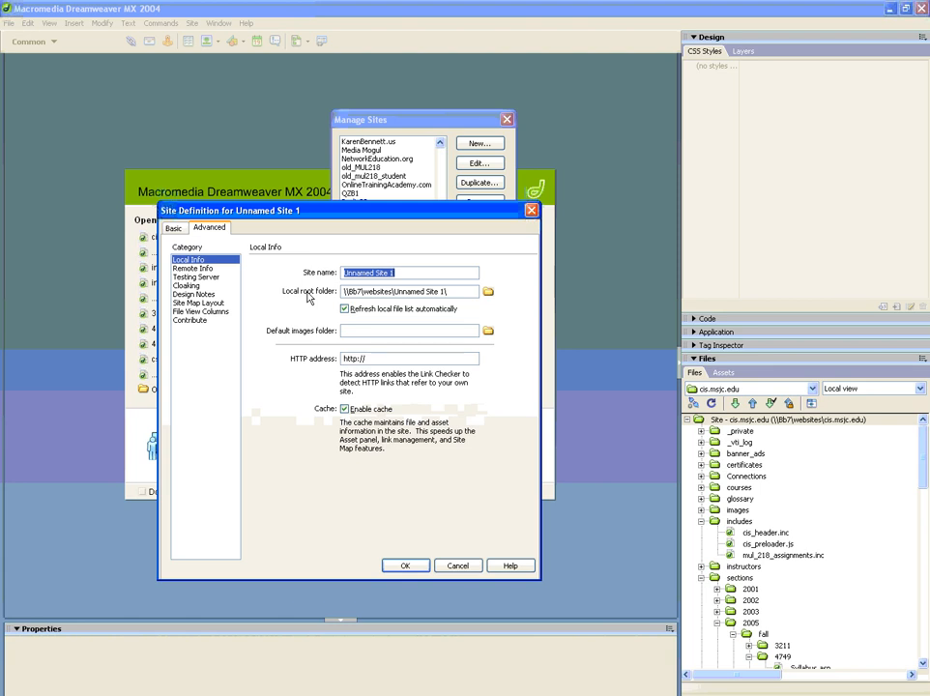
pyautogui.click(174, 230)
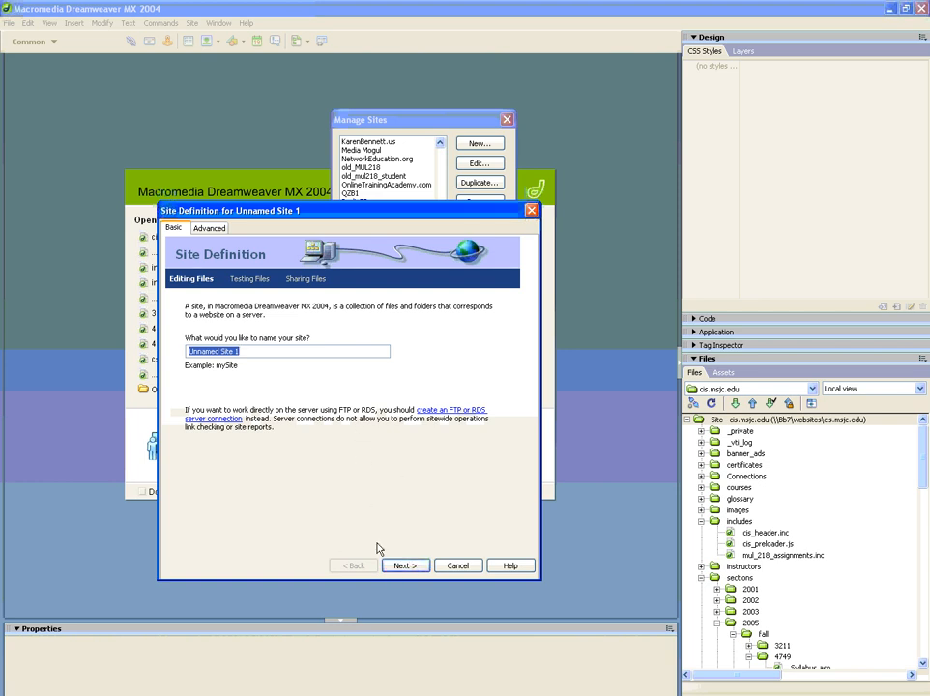
pyautogui.click(208, 229)
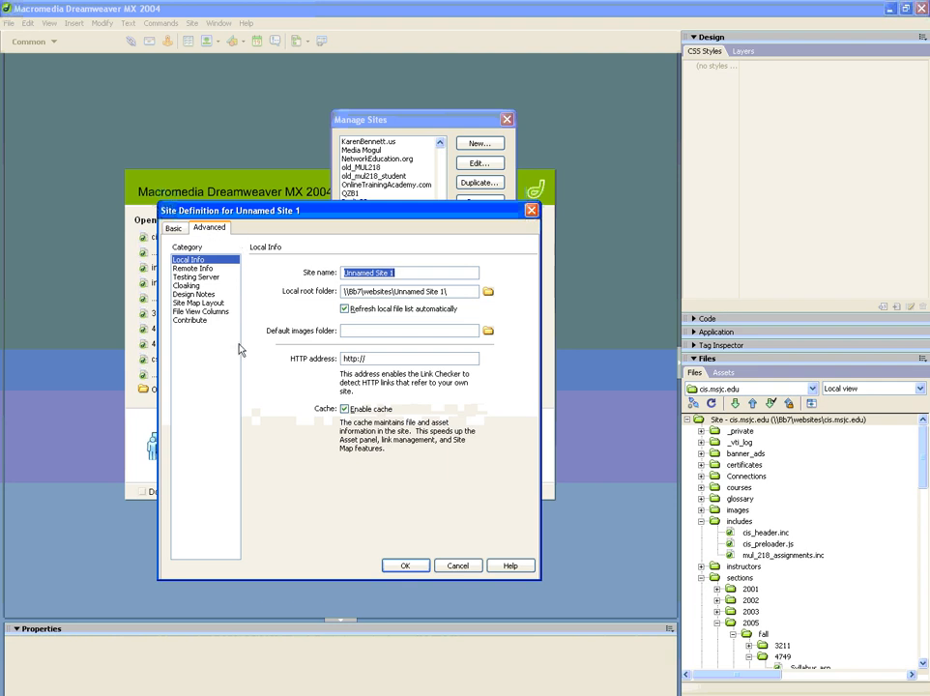
# Review the Remote Info, Testing Server, Cloaking and Design Notes categories, ending back at Local Info
pyautogui.click(189, 269)
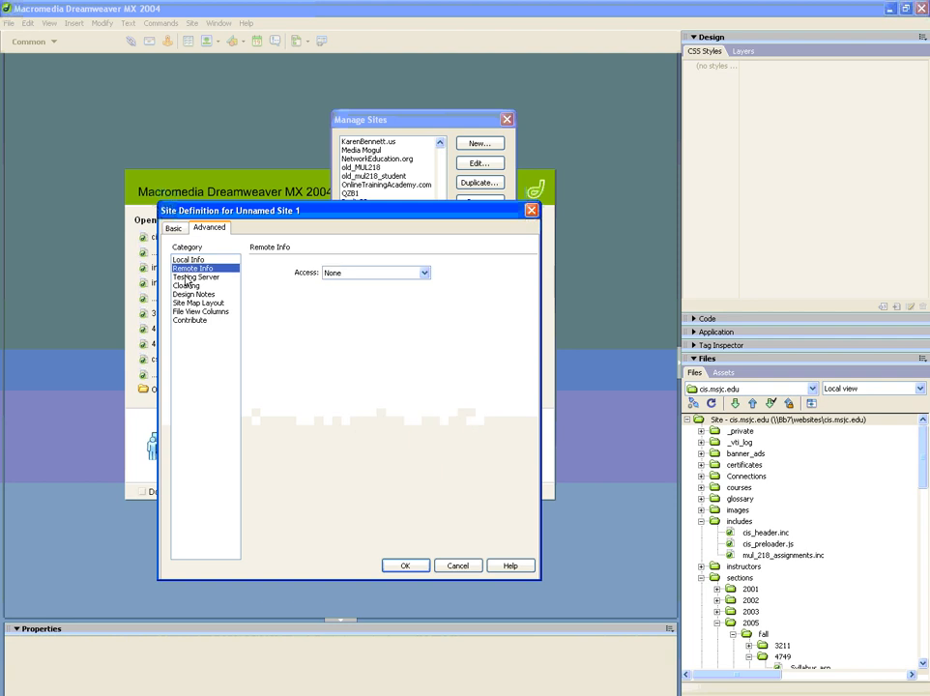
pyautogui.click(188, 277)
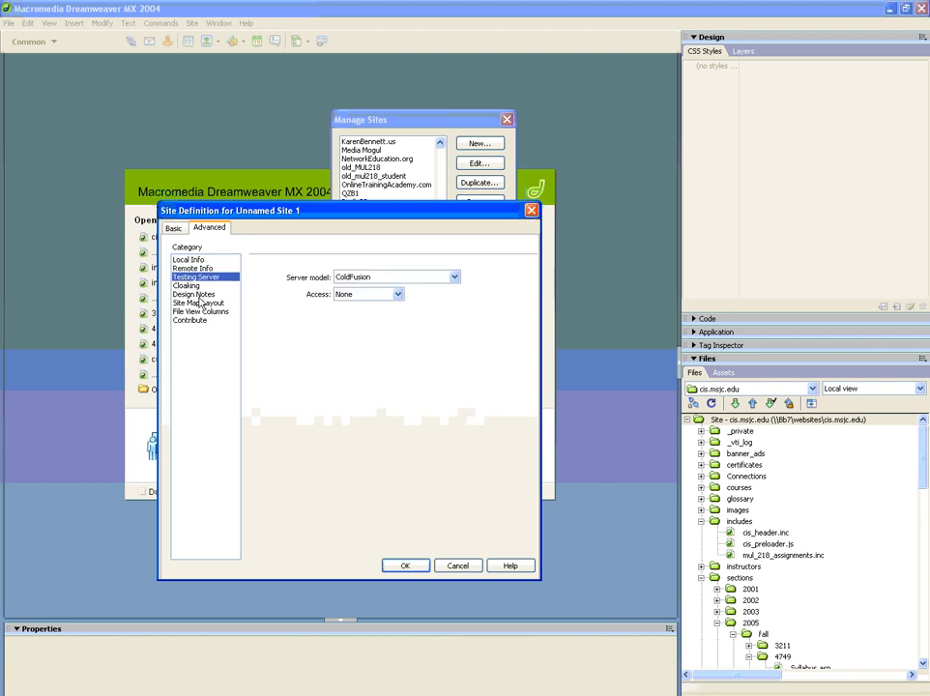
pyautogui.click(191, 287)
pyautogui.click(193, 294)
pyautogui.click(203, 259)
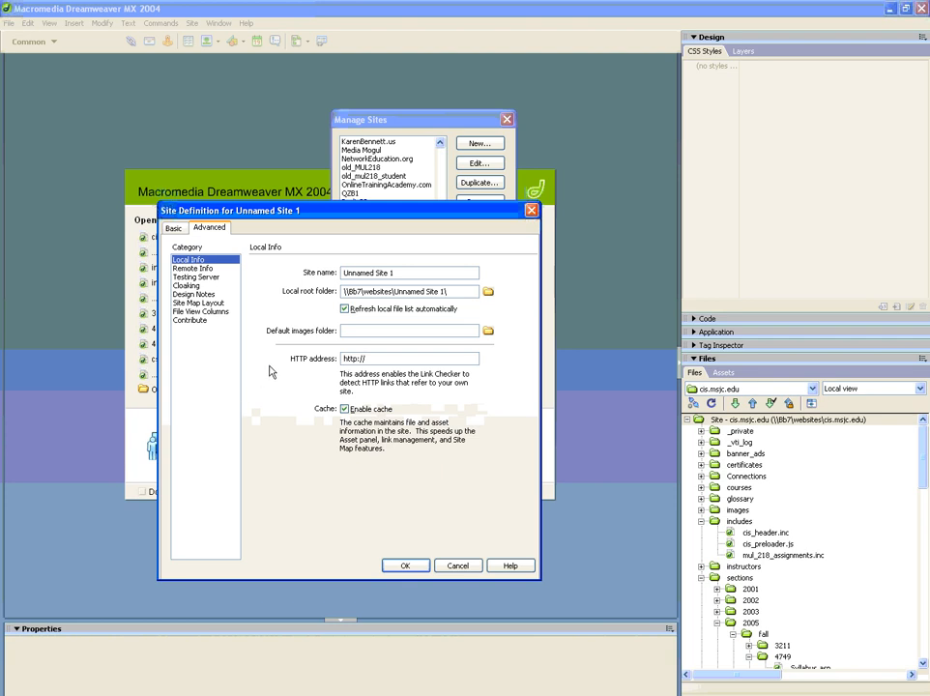
# Name the new site MUL218
pyautogui.moveTo(396, 273); pyautogui.dragTo(284, 291)
pyautogui.write('MUL')
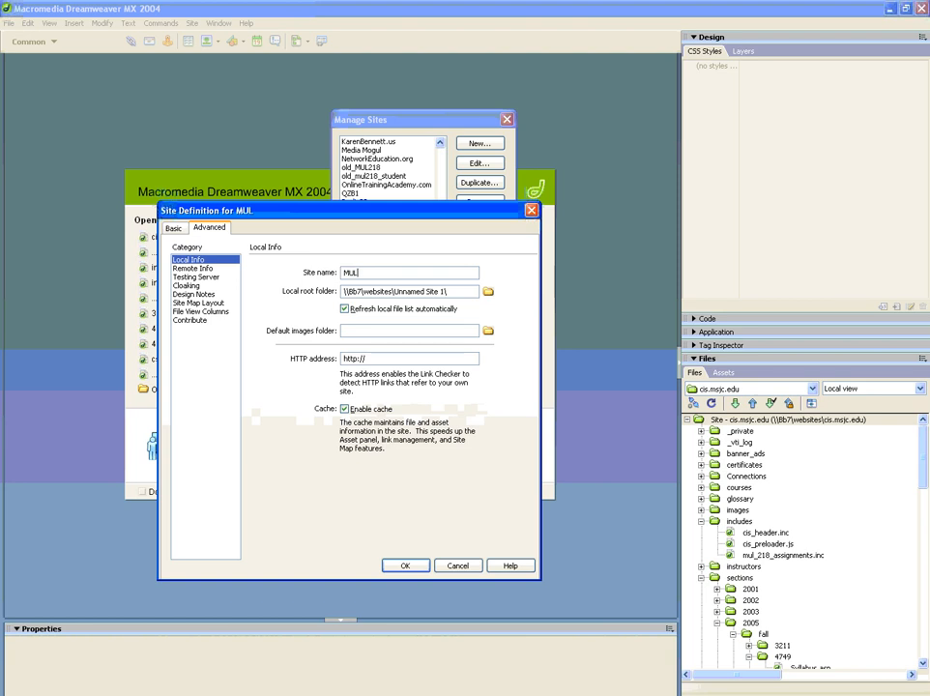
pyautogui.write('218')
pyautogui.press('Tab')
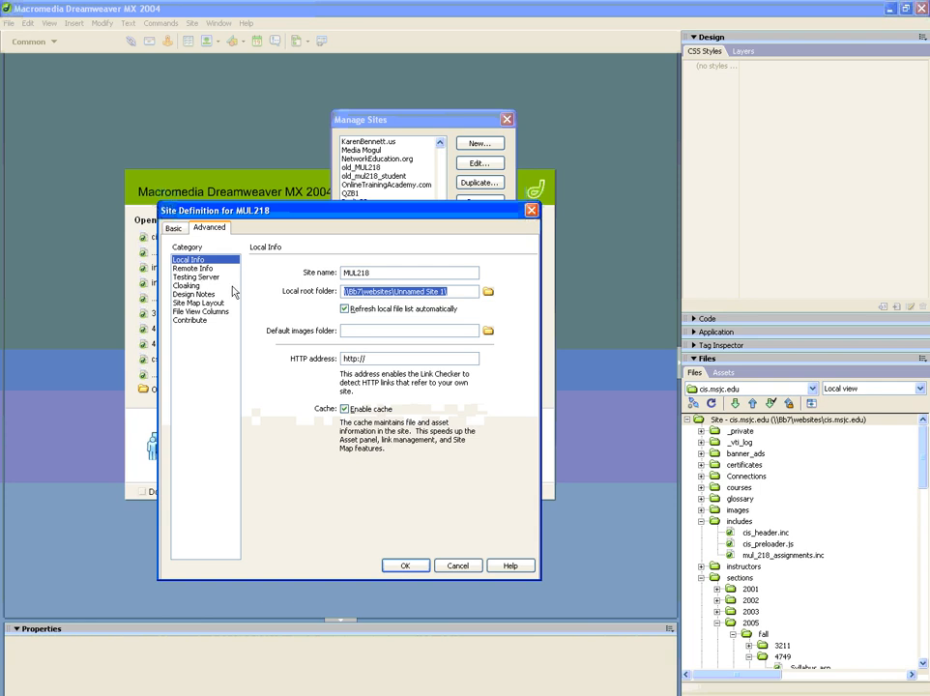
# Set the site's local root folder to the MUL218 folder inside My Documents\My Webs
pyautogui.click(488, 291)
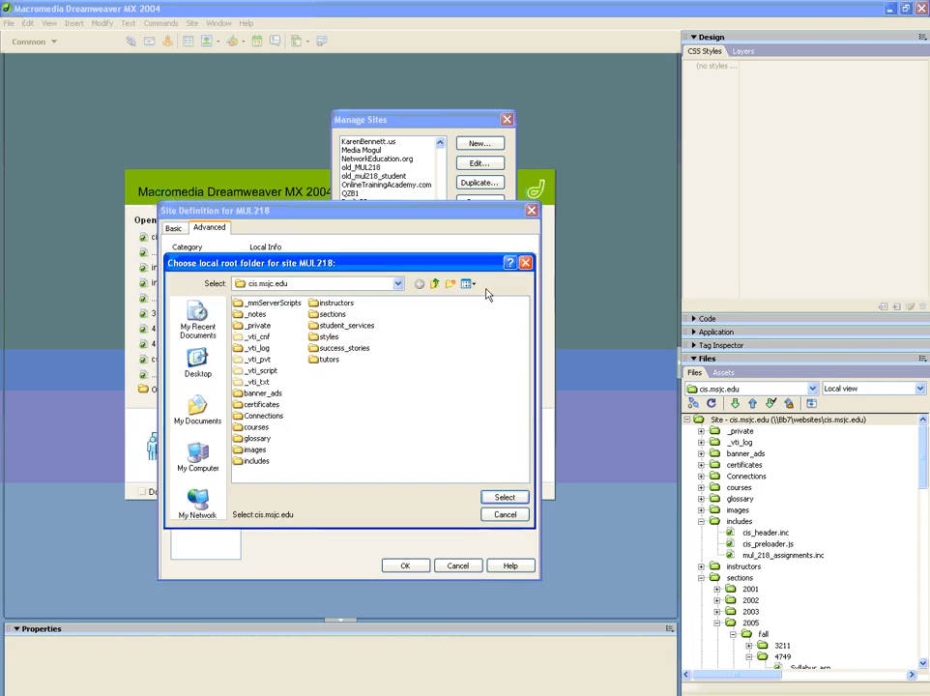
pyautogui.click(397, 284)
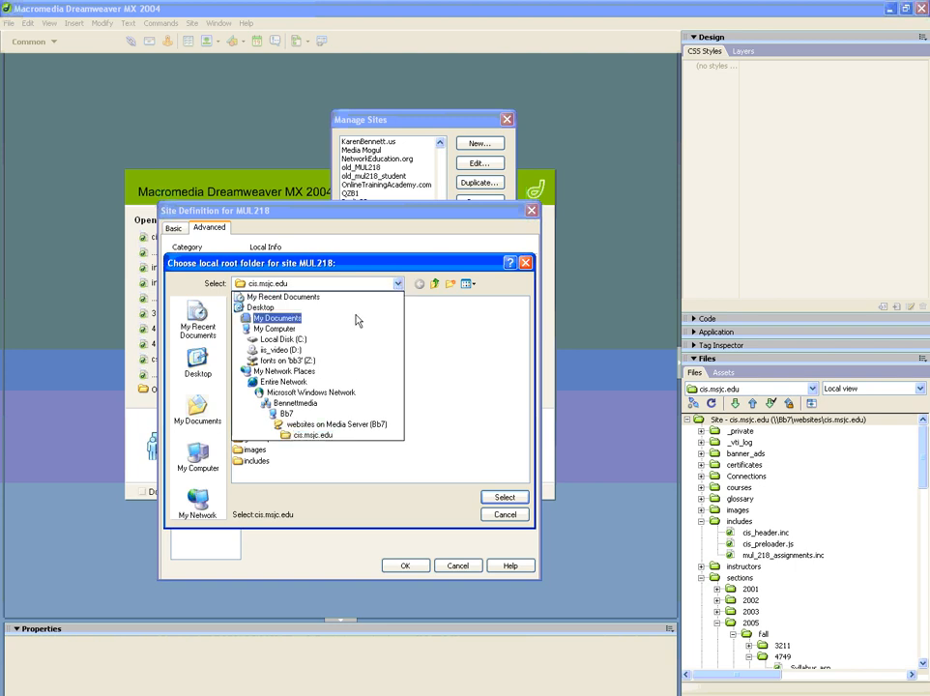
pyautogui.click(285, 318)
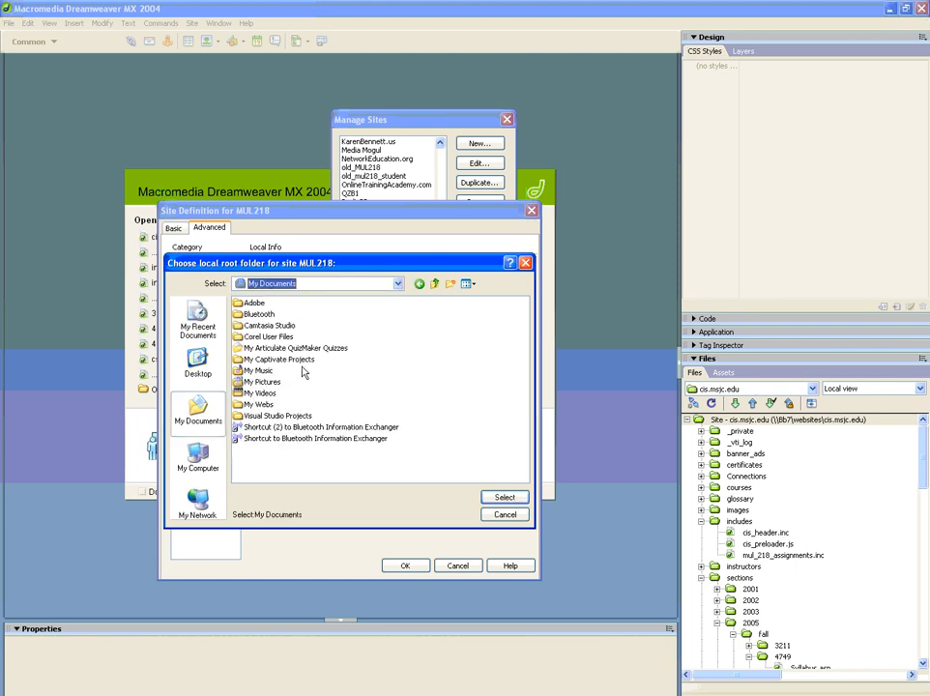
pyautogui.click(249, 406)
pyautogui.doubleClick(249, 406)
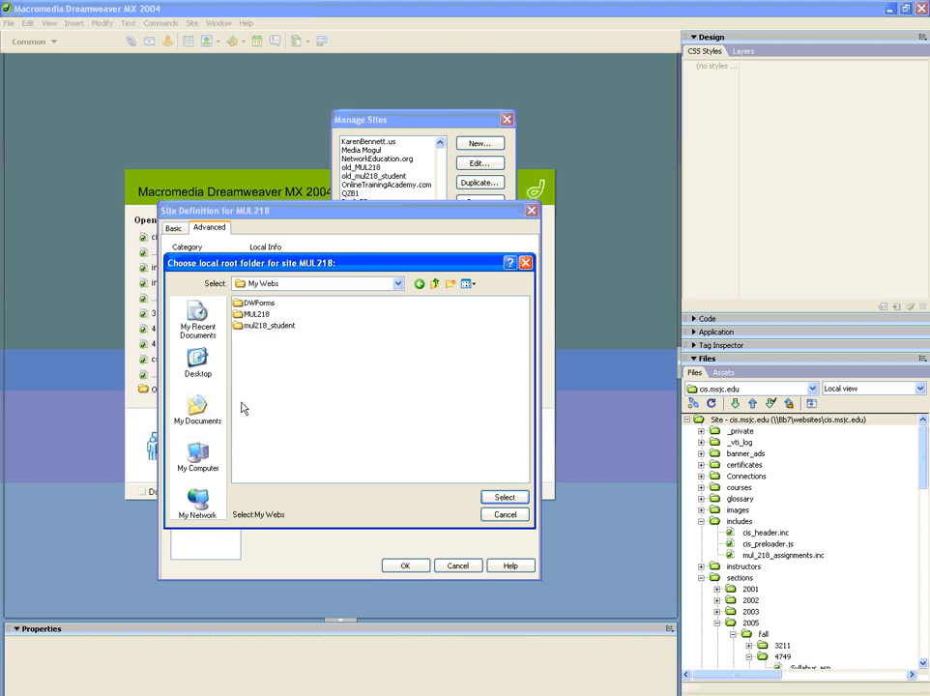
pyautogui.click(451, 283)
pyautogui.doubleClick(257, 314)
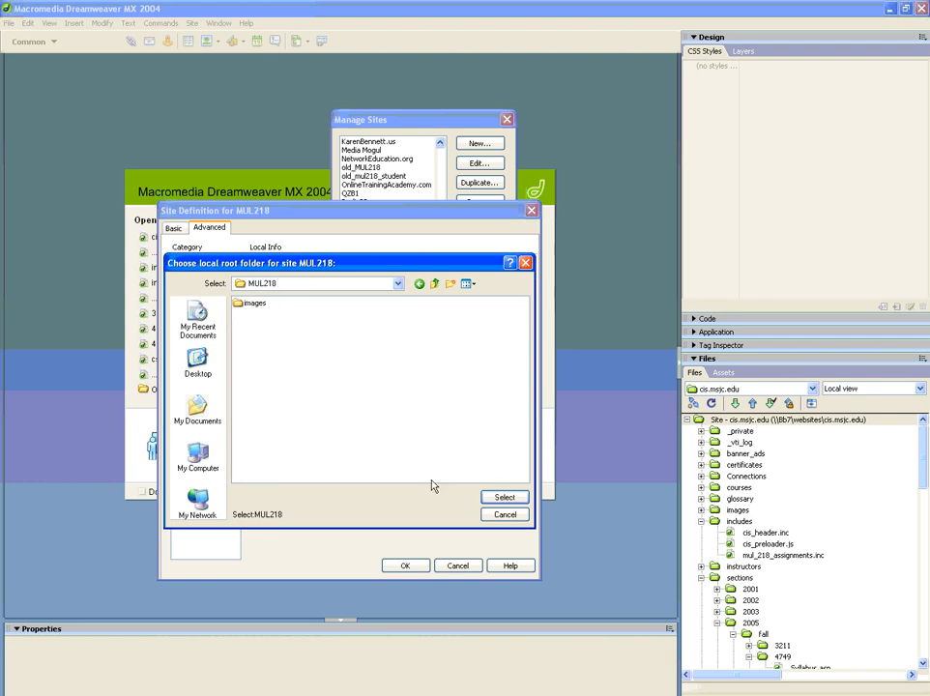
pyautogui.click(503, 498)
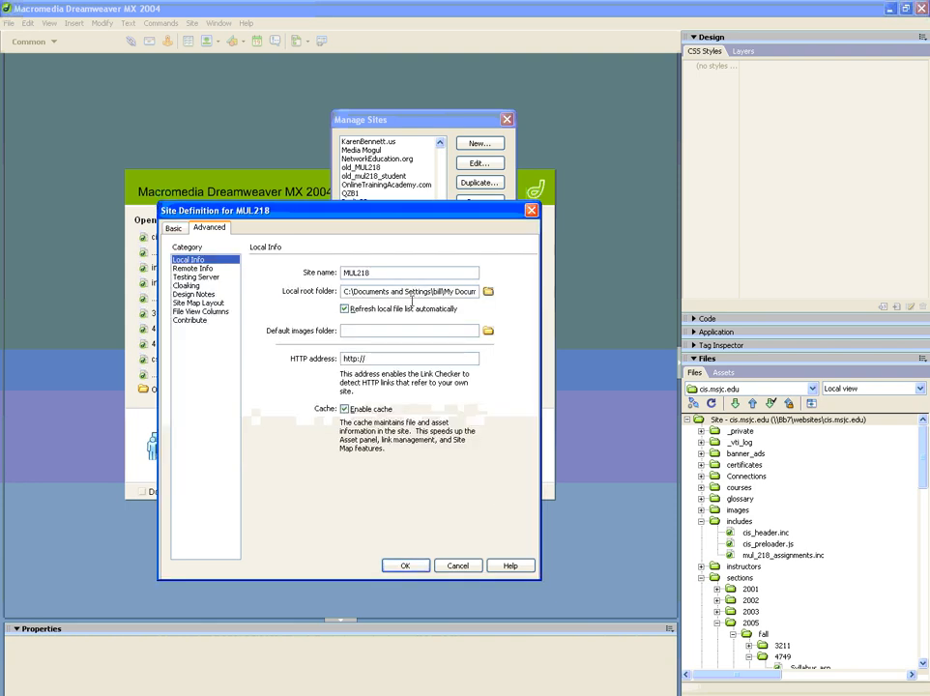
# Review the site name and root path, and check the images subfolder inside the chosen root folder
pyautogui.doubleClick(358, 273)
pyautogui.moveTo(367, 291); pyautogui.dragTo(443, 291)
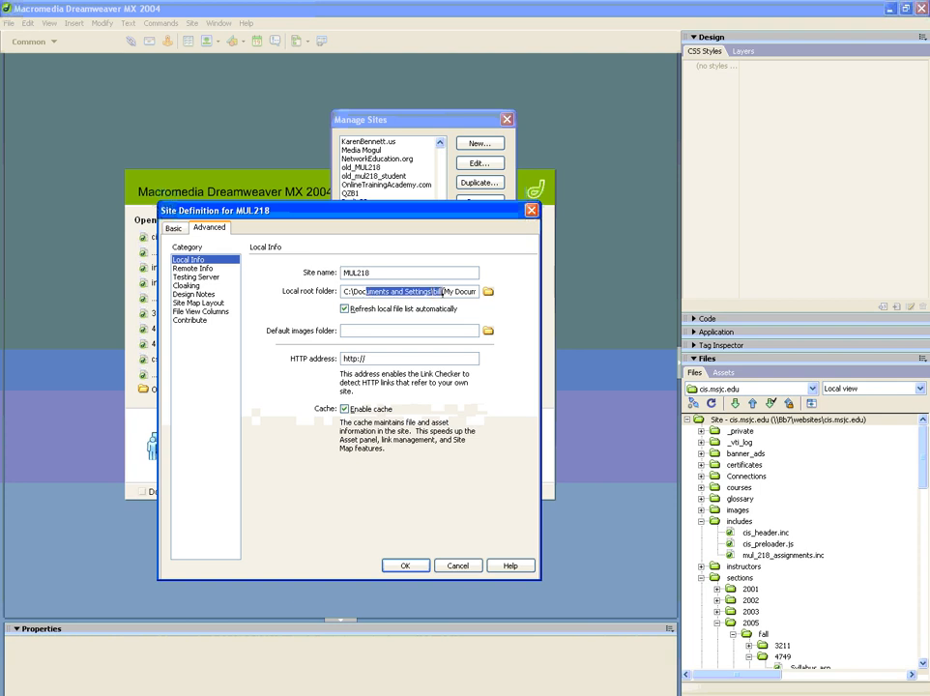
pyautogui.click(488, 291)
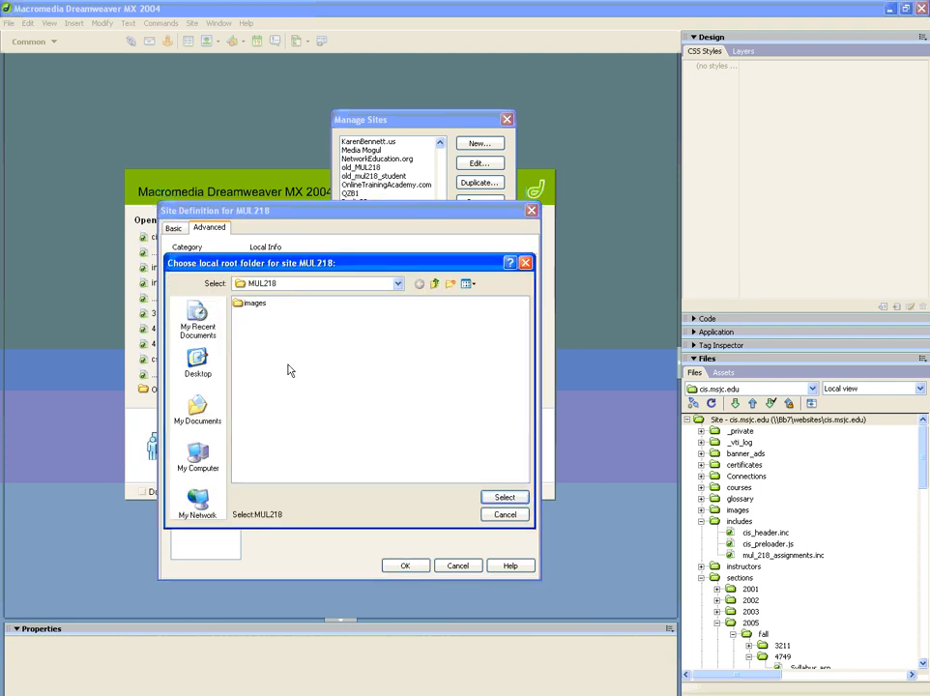
pyautogui.click(257, 304)
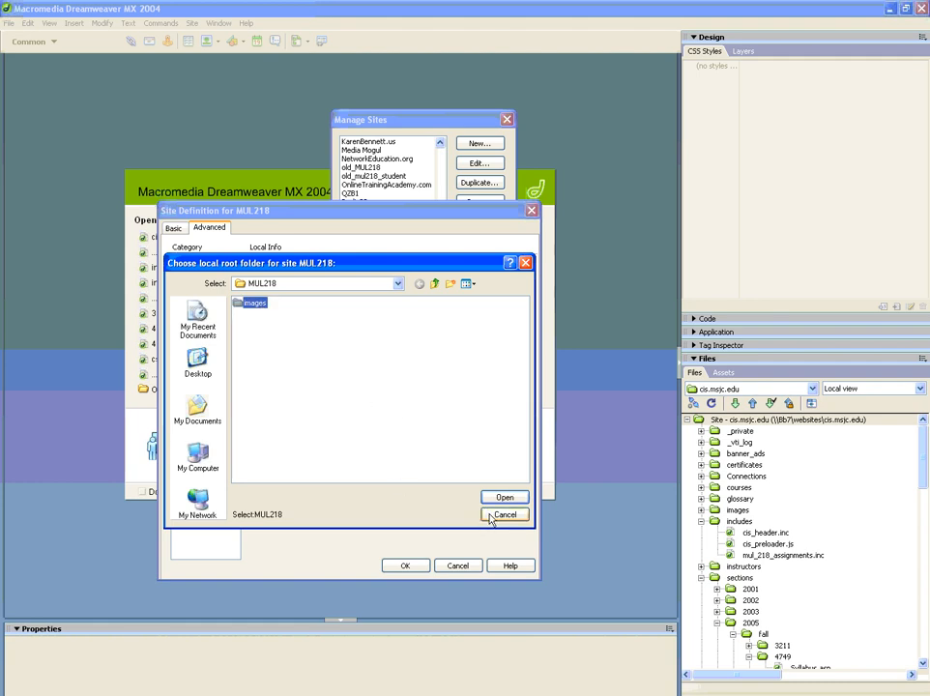
pyautogui.click(502, 514)
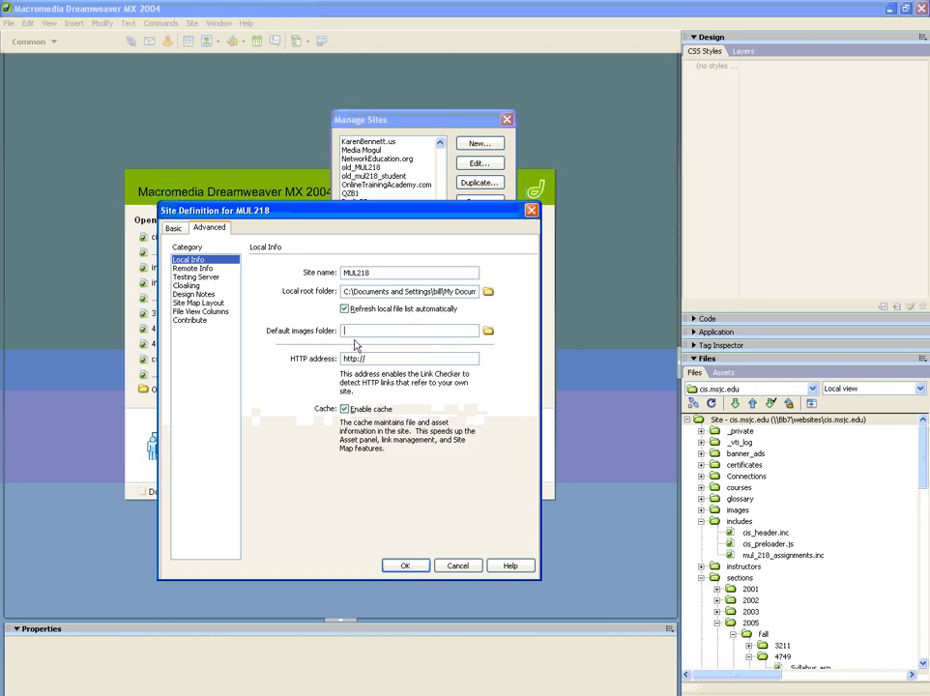
# Set the default images folder to the images folder inside My Documents\My Webs\MUL218
pyautogui.click(488, 330)
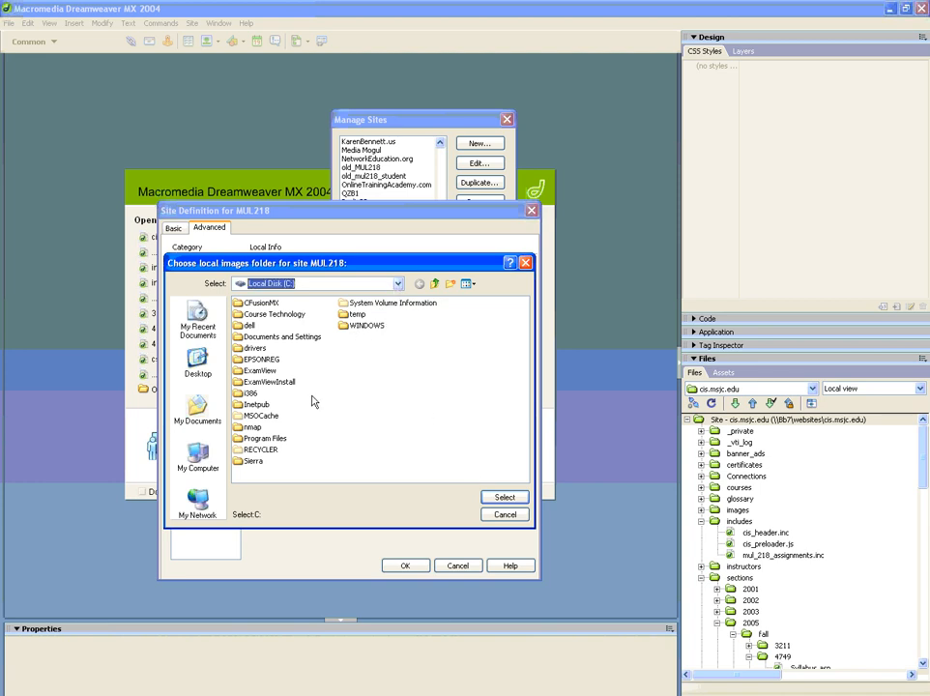
pyautogui.click(309, 283)
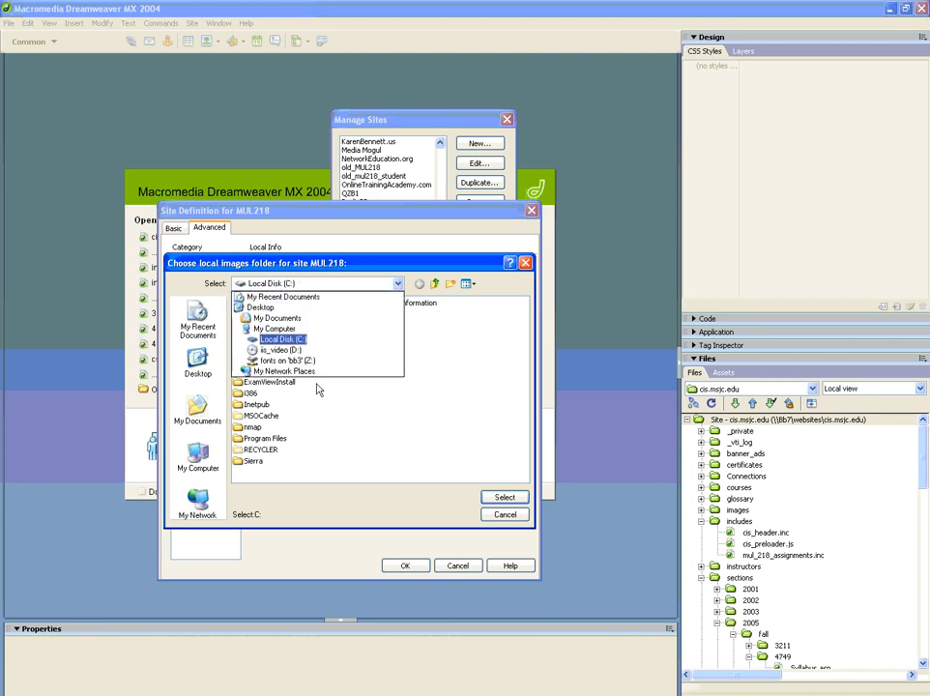
pyautogui.click(298, 319)
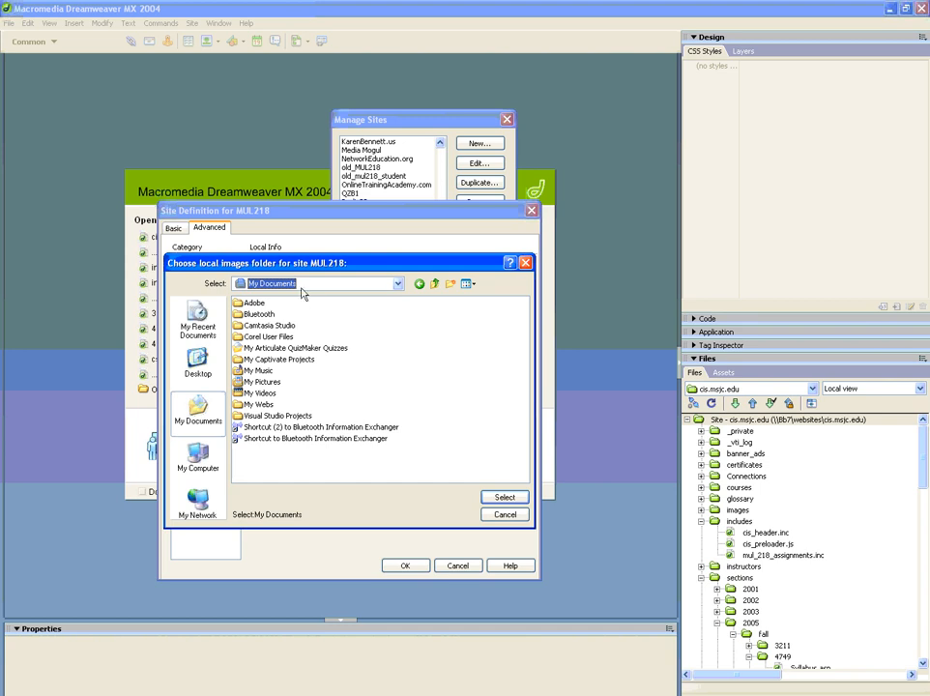
pyautogui.doubleClick(263, 407)
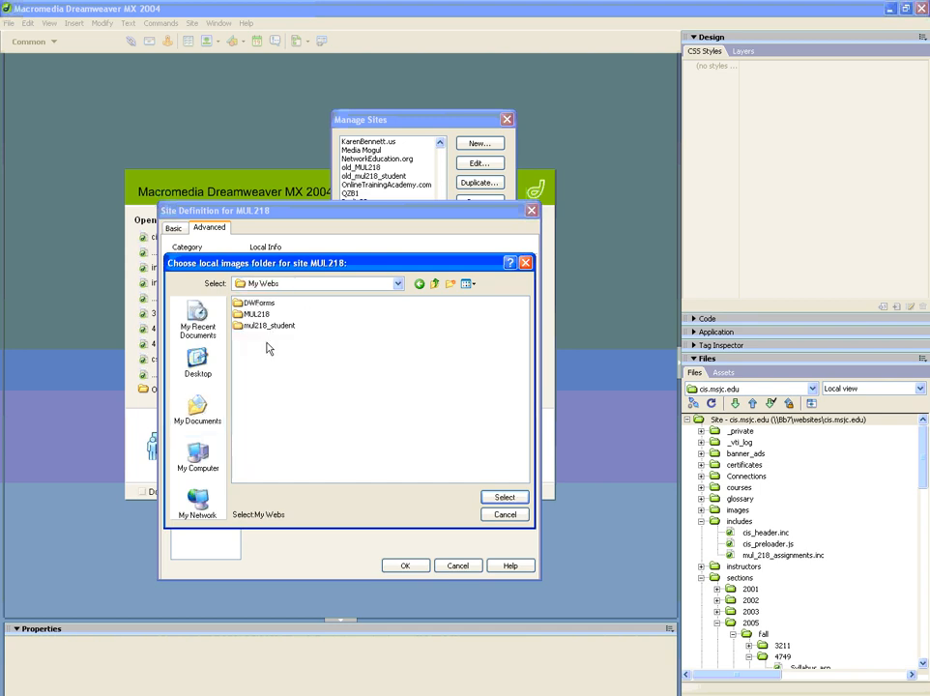
pyautogui.click(257, 315)
pyautogui.doubleClick(258, 315)
pyautogui.click(244, 303)
pyautogui.doubleClick(244, 303)
pyautogui.click(505, 497)
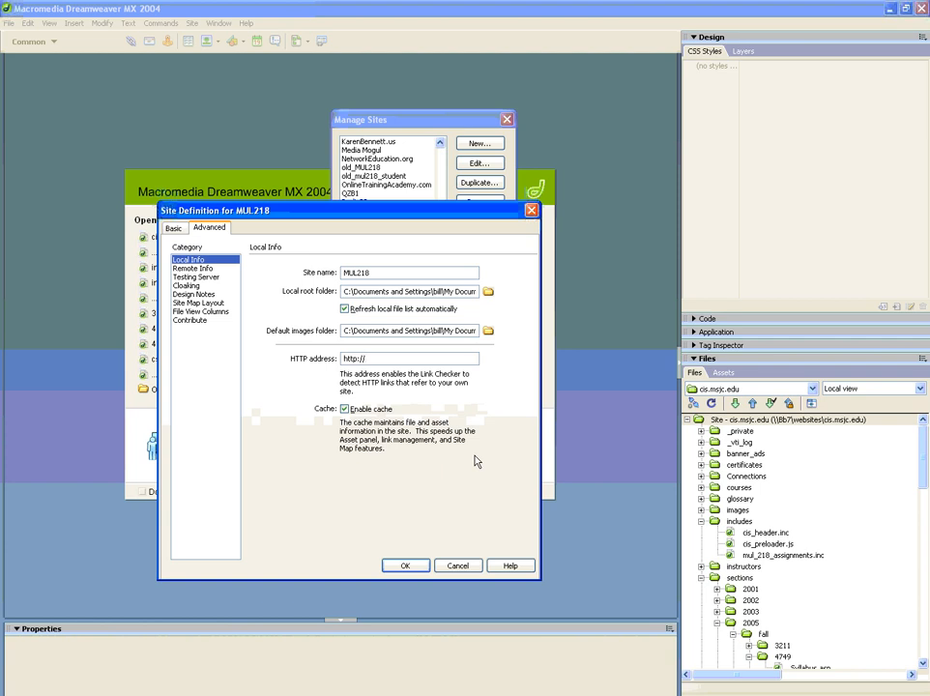
pyautogui.write('cis.msjc.edu/mul218')
pyautogui.write('/')
pyautogui.write('billgates')
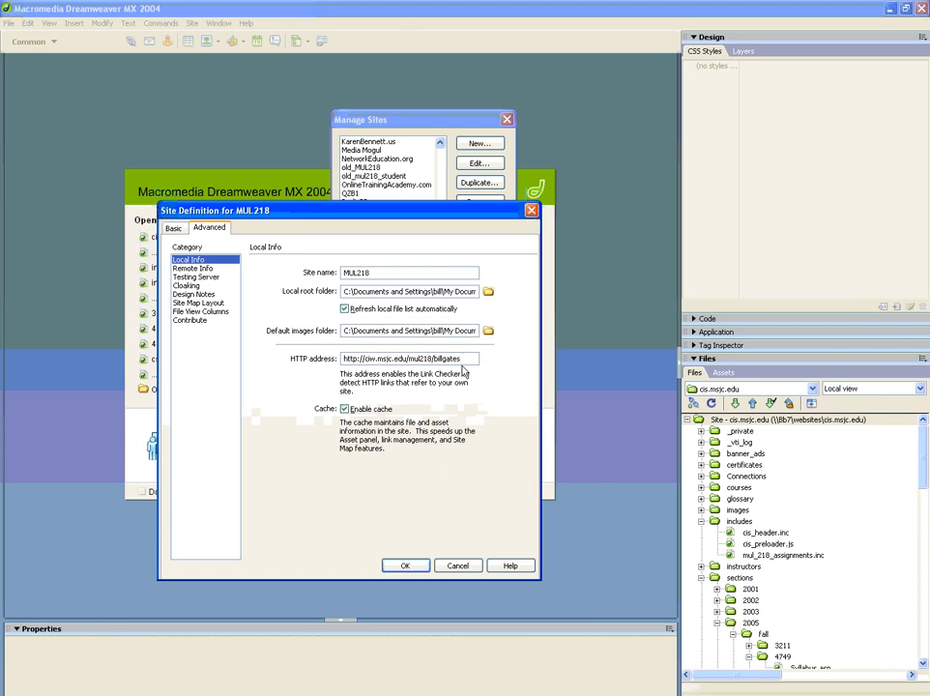
pyautogui.click(197, 269)
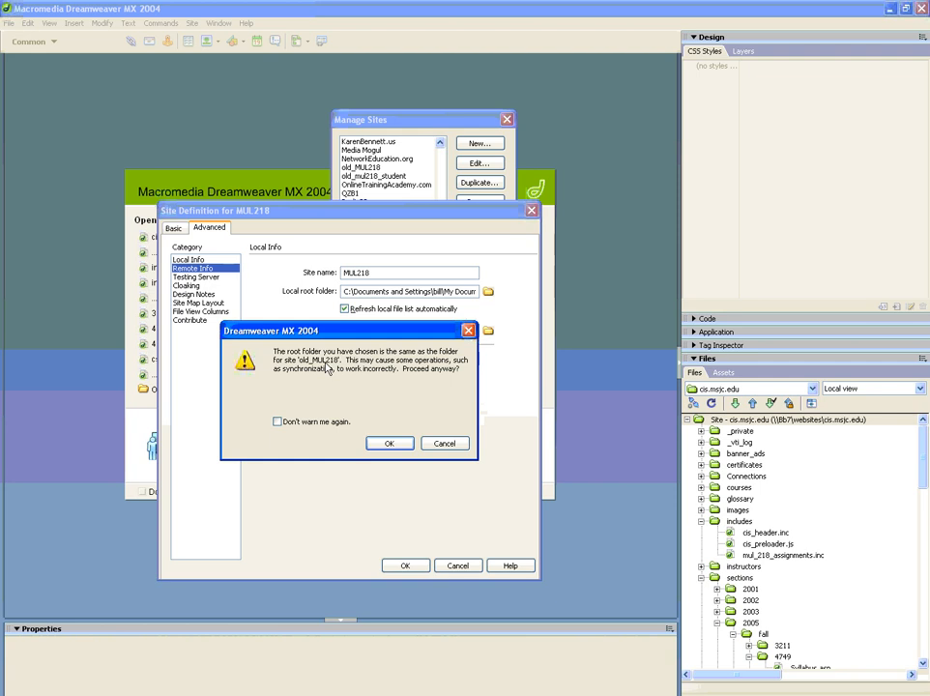
pyautogui.click(383, 444)
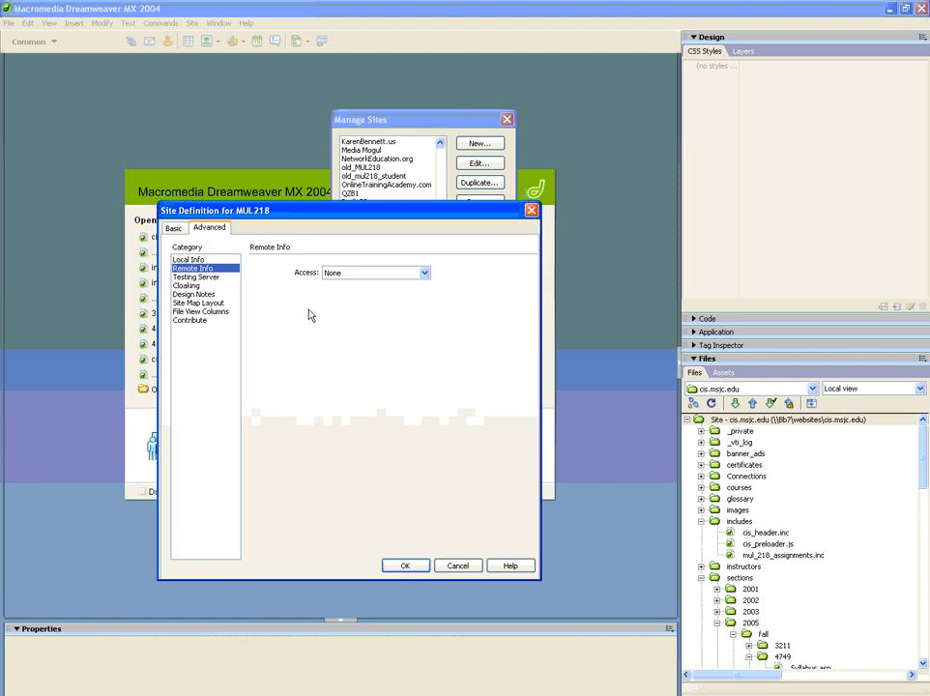
# Set the remote access to FTP with host 207.233.9.22 and host directory /billgates
pyautogui.click(425, 274)
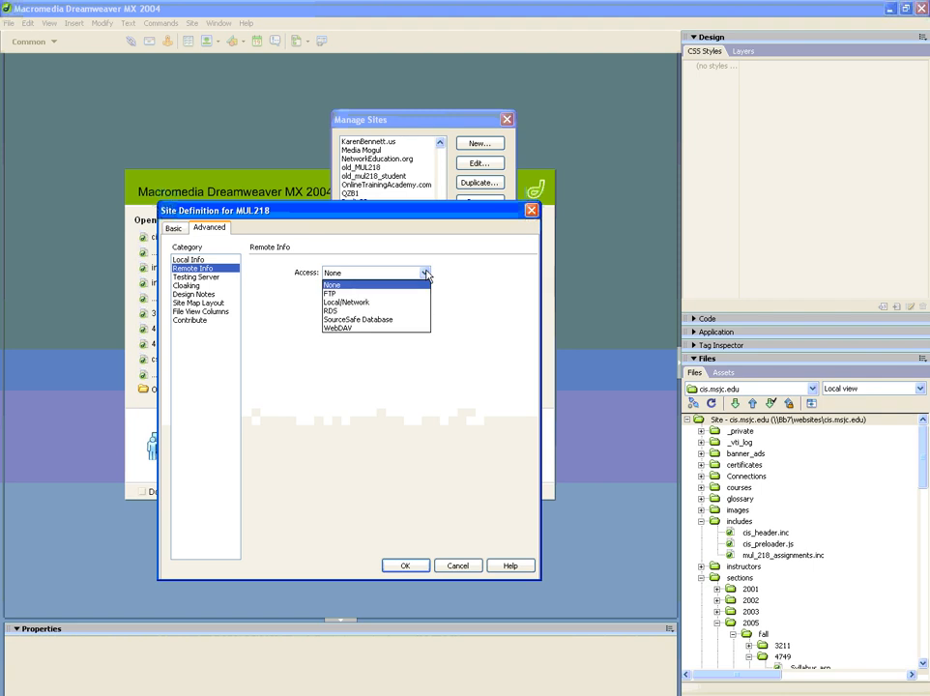
pyautogui.click(355, 294)
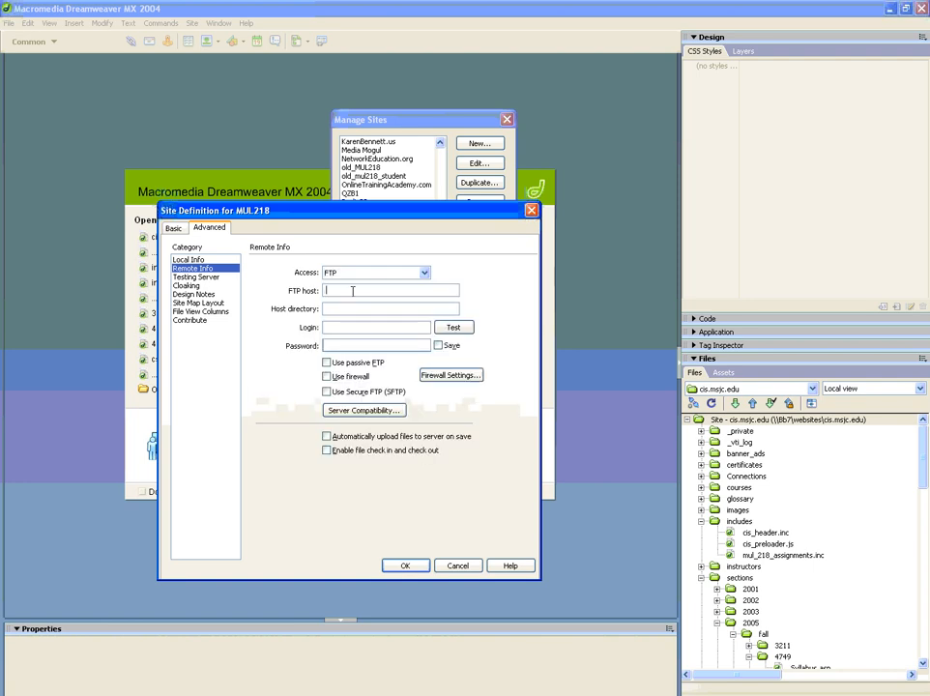
pyautogui.write('207.233.9.22')
pyautogui.click(367, 310)
pyautogui.write('/billgates')
# Enter the FTP login and the account password, then test the connection to the remote server and dismiss the result
pyautogui.write('billga')
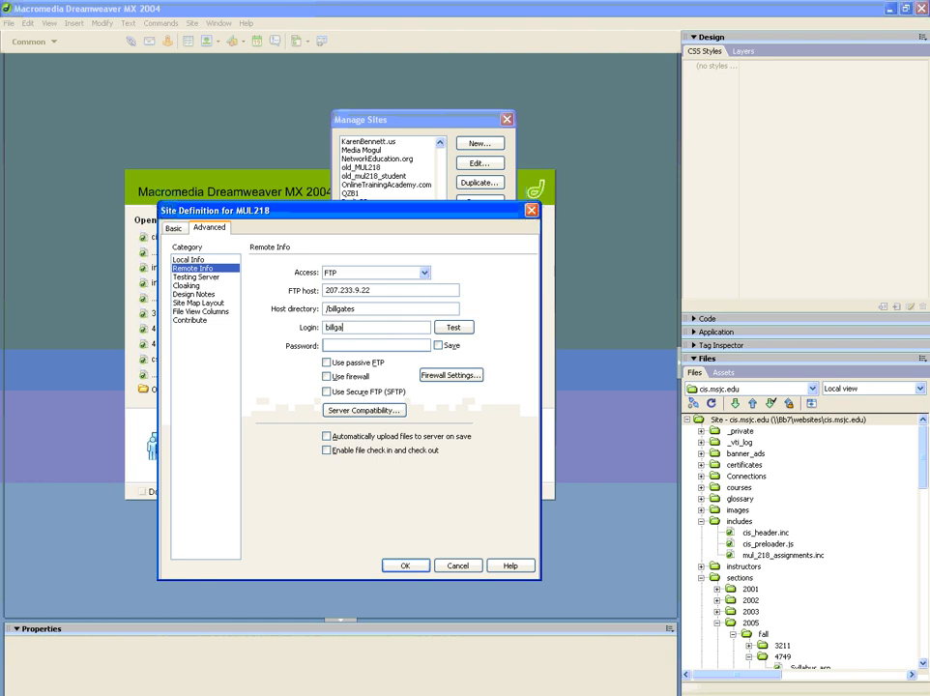
pyautogui.write('tes')
pyautogui.click(384, 344)
pyautogui.write('******')
pyautogui.click(451, 330)
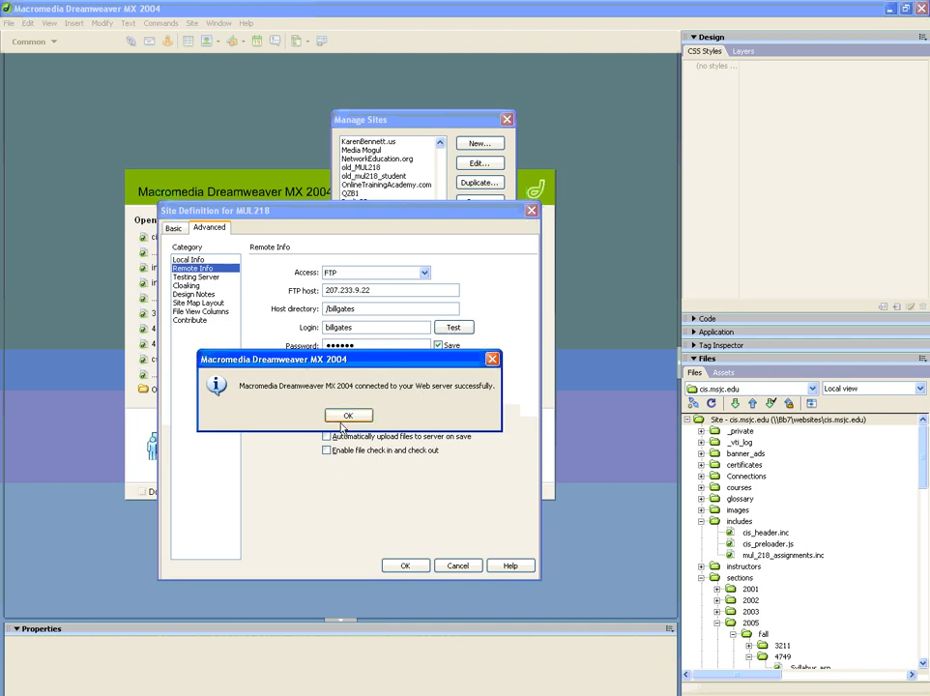
pyautogui.click(346, 414)
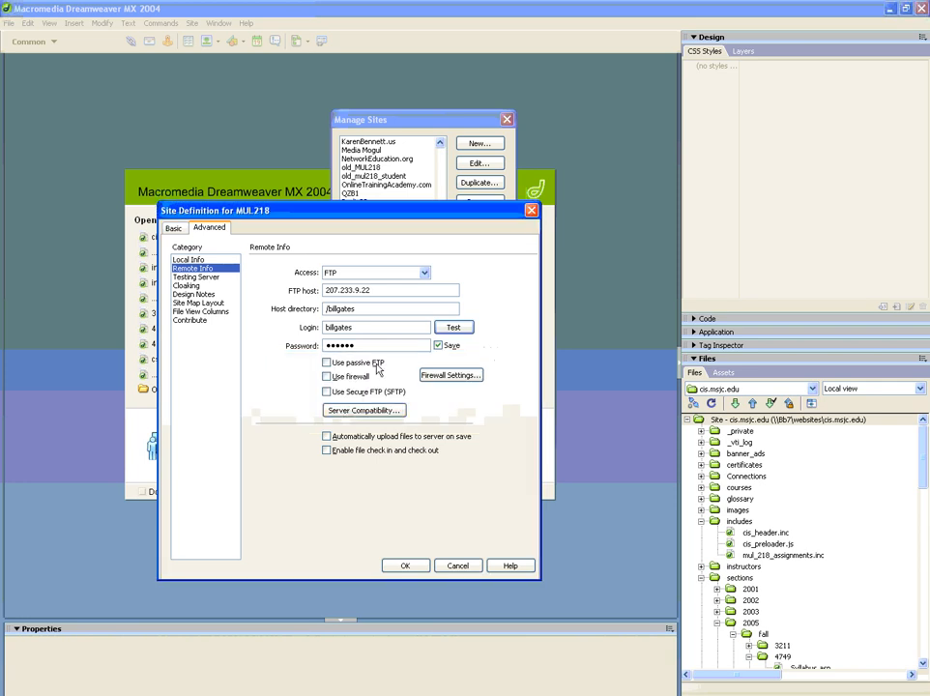
# Review the FTP host, login, password and host directory entries in the remote settings
pyautogui.moveTo(373, 290); pyautogui.dragTo(317, 291)
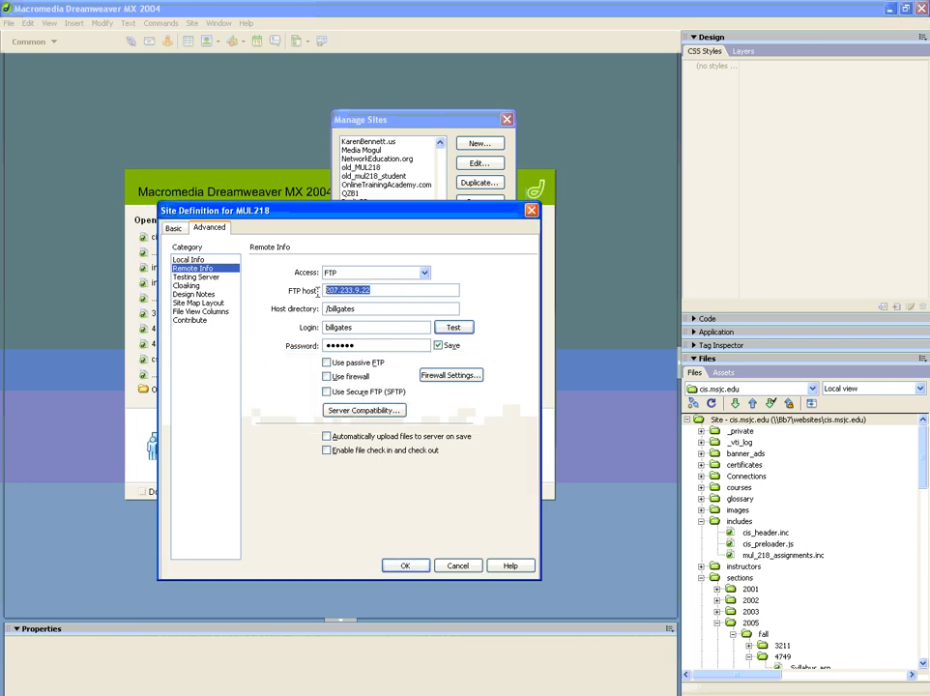
pyautogui.doubleClick(368, 327)
pyautogui.doubleClick(367, 345)
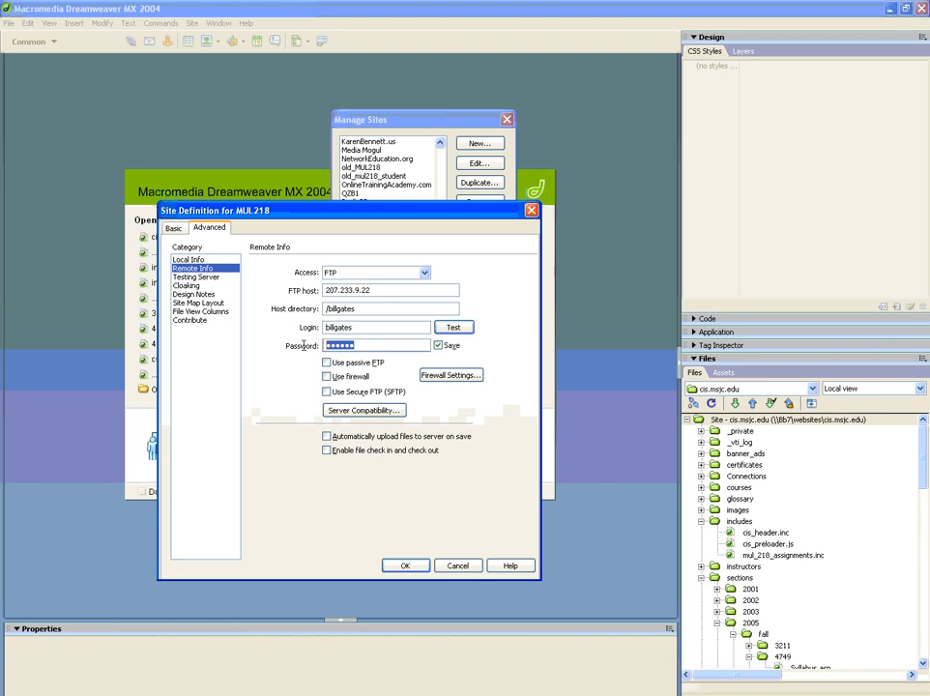
pyautogui.doubleClick(356, 308)
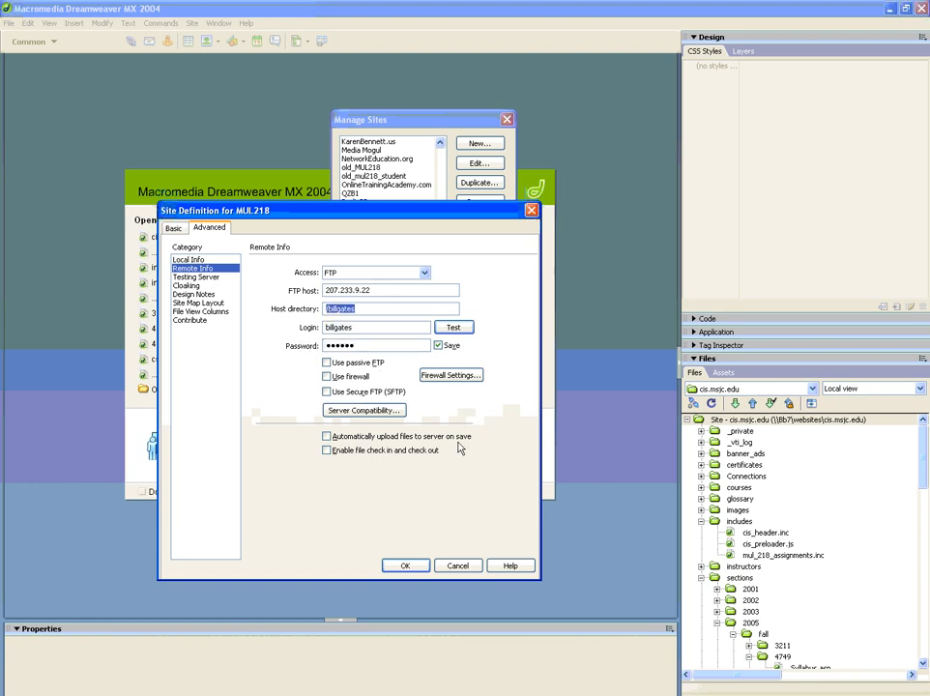
# Enable automatic upload of files to the server on save and proceed to the Testing Server settings
pyautogui.click(329, 438)
pyautogui.click(212, 278)
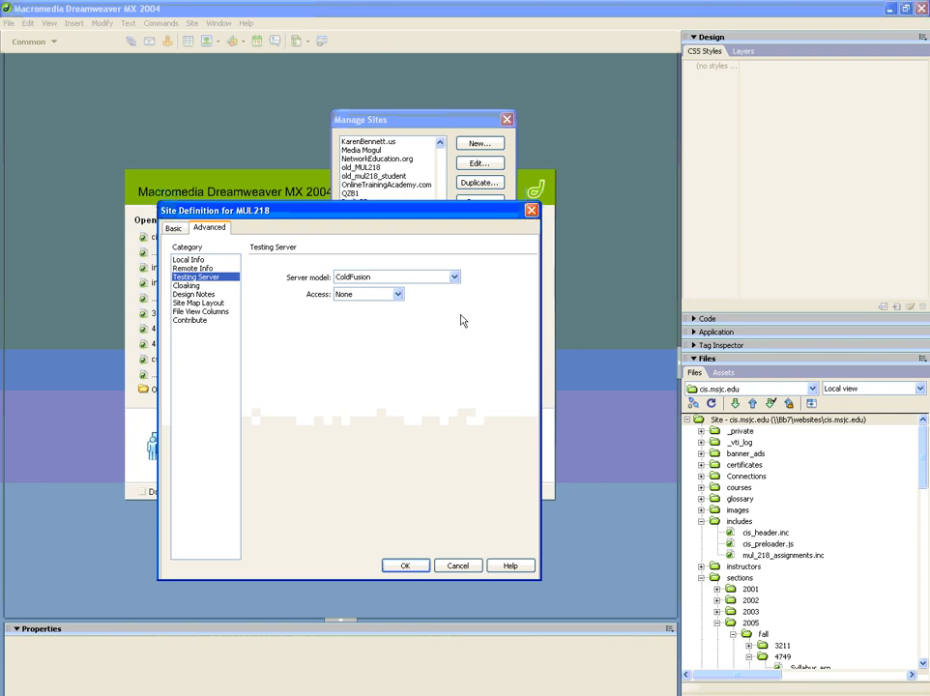
# Set the testing server to the ASP JavaScript model with FTP access and test its connection
pyautogui.click(453, 278)
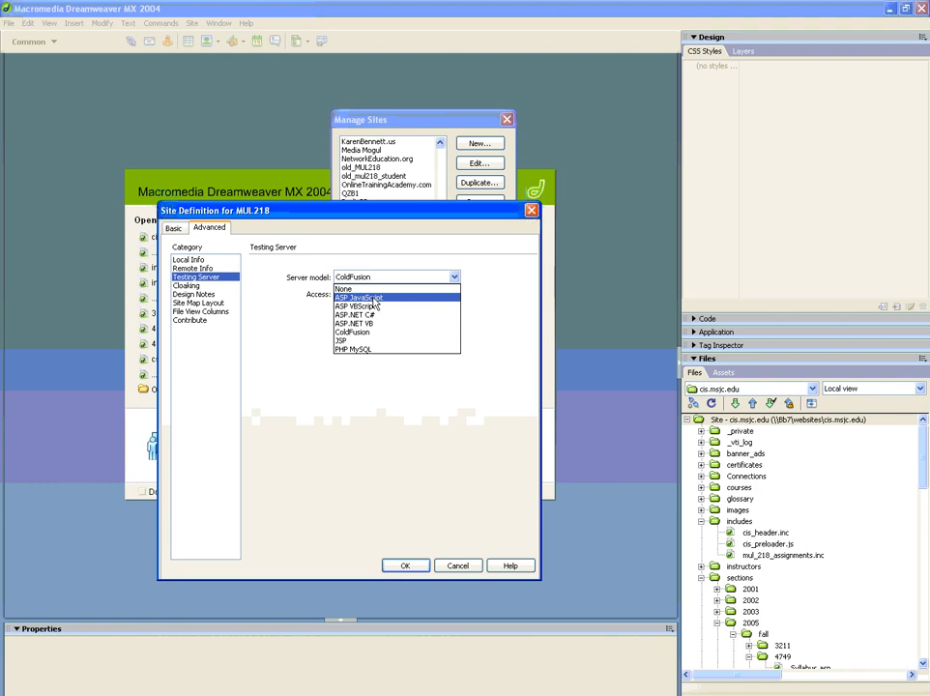
pyautogui.click(375, 298)
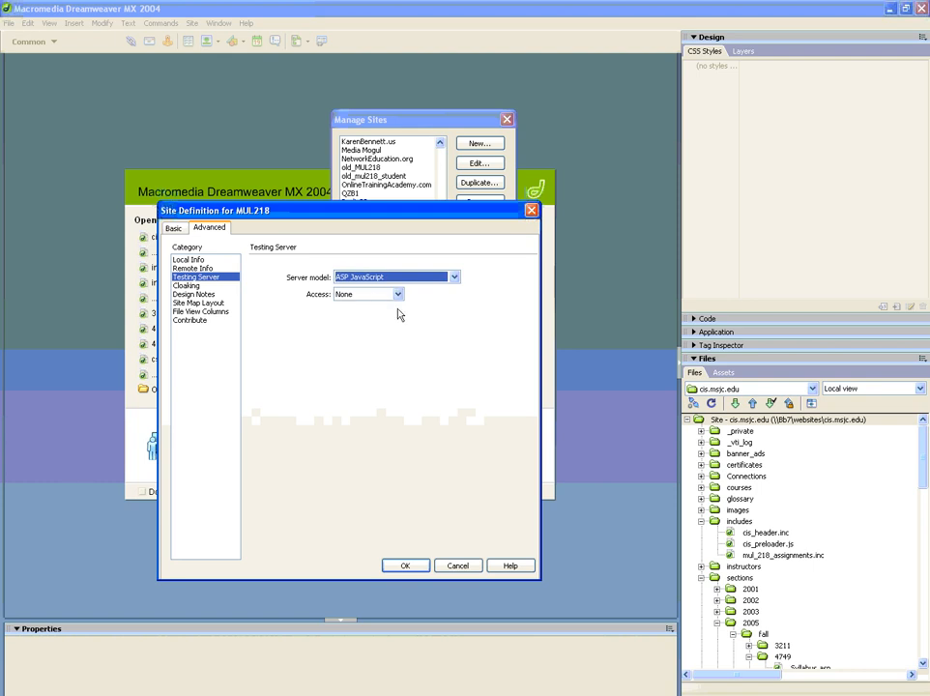
pyautogui.click(397, 294)
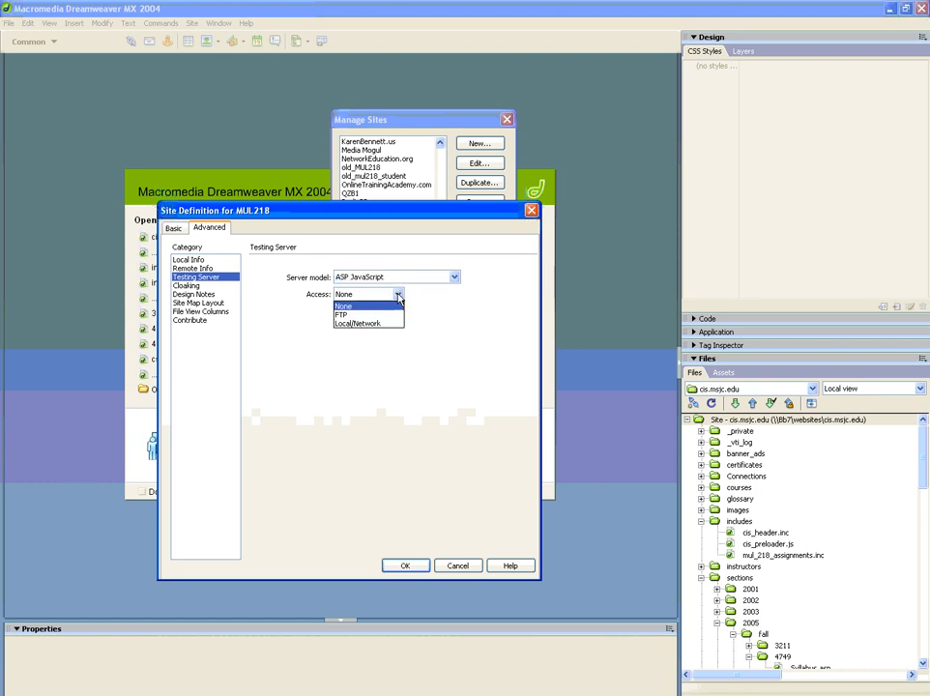
pyautogui.click(353, 314)
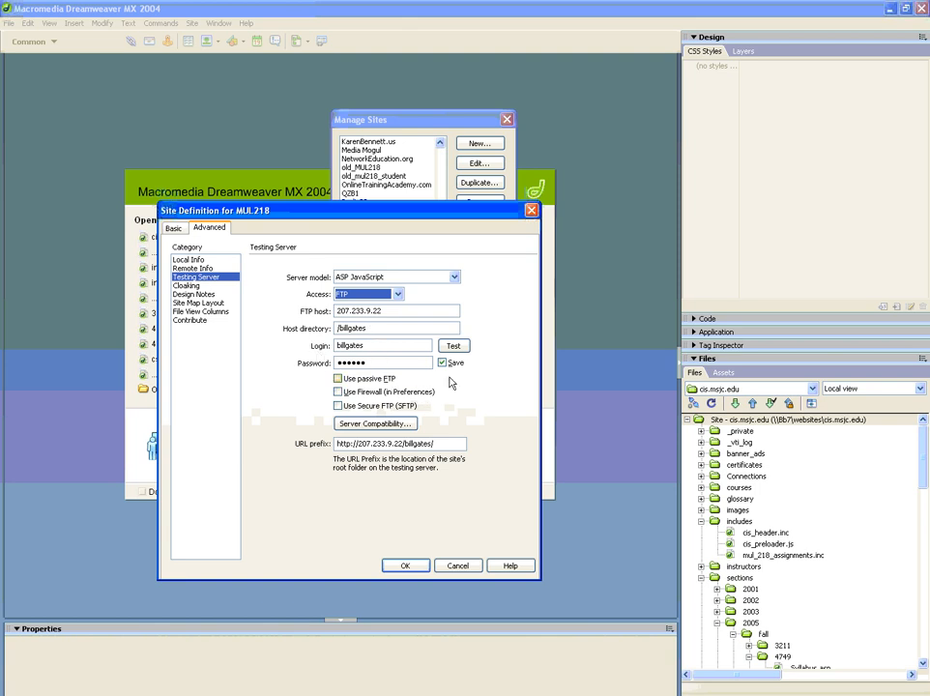
pyautogui.click(455, 345)
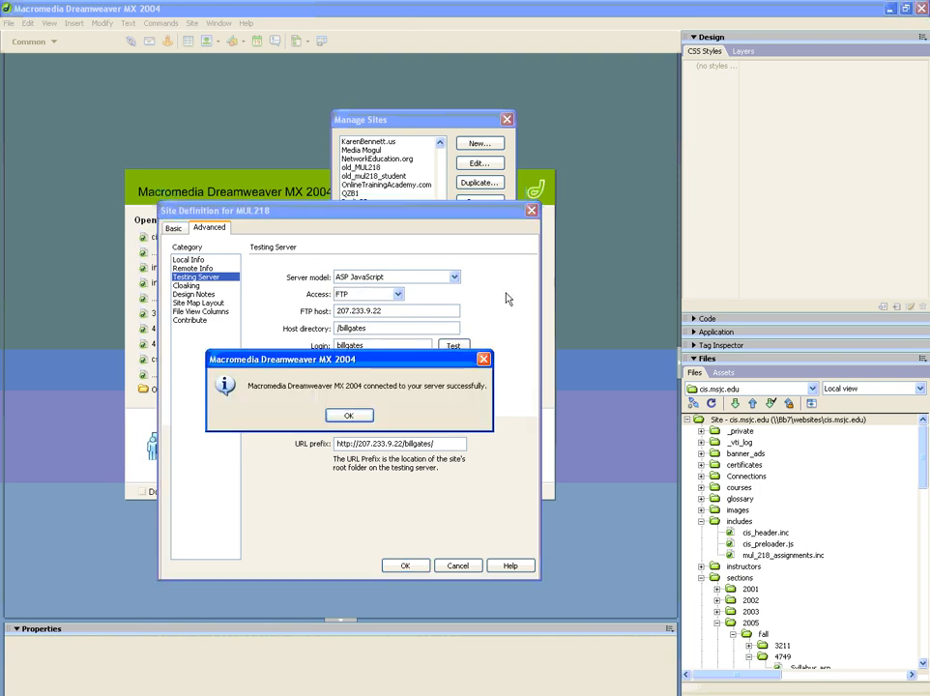
pyautogui.click(350, 416)
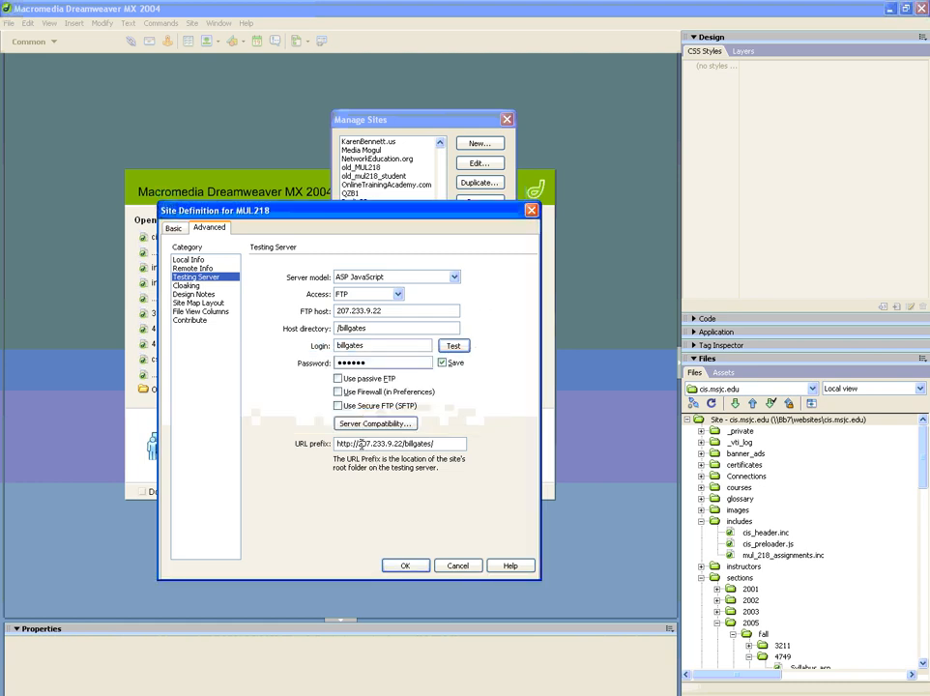
pyautogui.moveTo(360, 443); pyautogui.dragTo(403, 443)
pyautogui.write('cis')
pyautogui.write('.msjc.edu')
pyautogui.write('du')
pyautogui.write('/mul218')
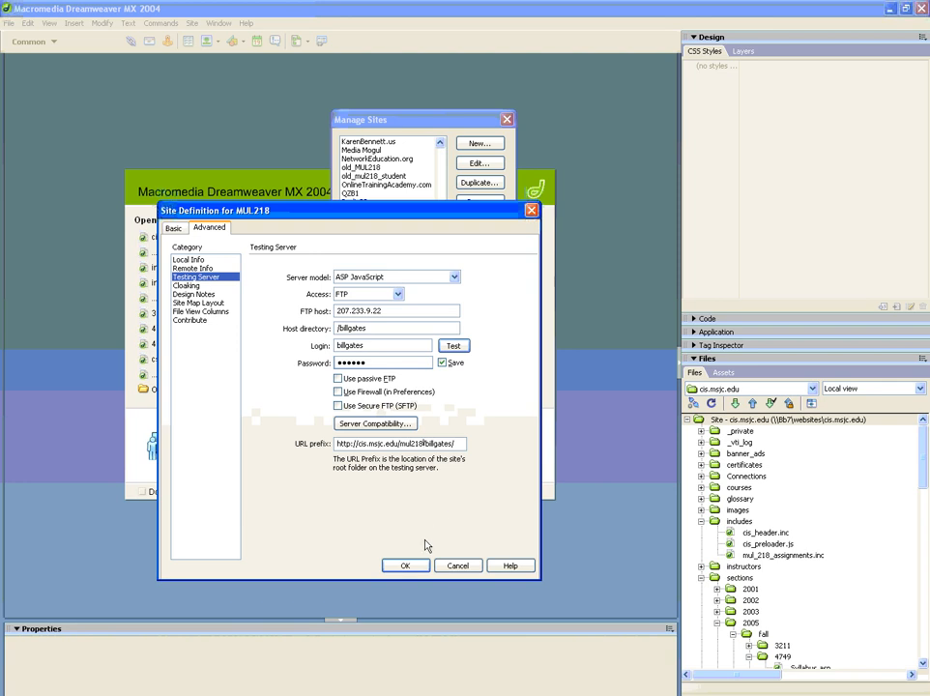
# Save the MUL218 site definition, accept recreating the cache, and finish managing sites
pyautogui.click(406, 566)
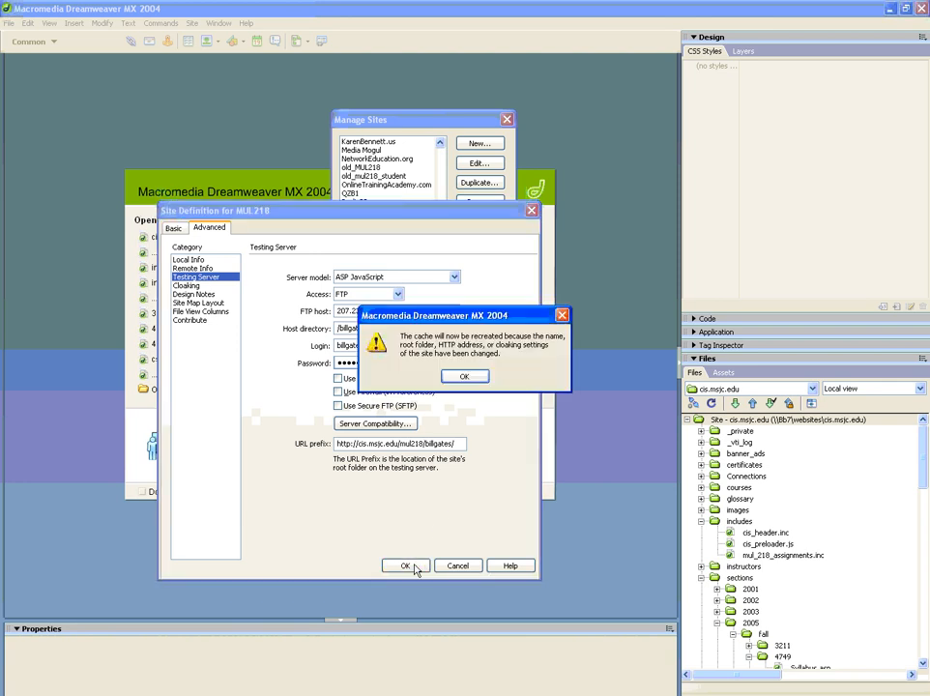
pyautogui.click(458, 376)
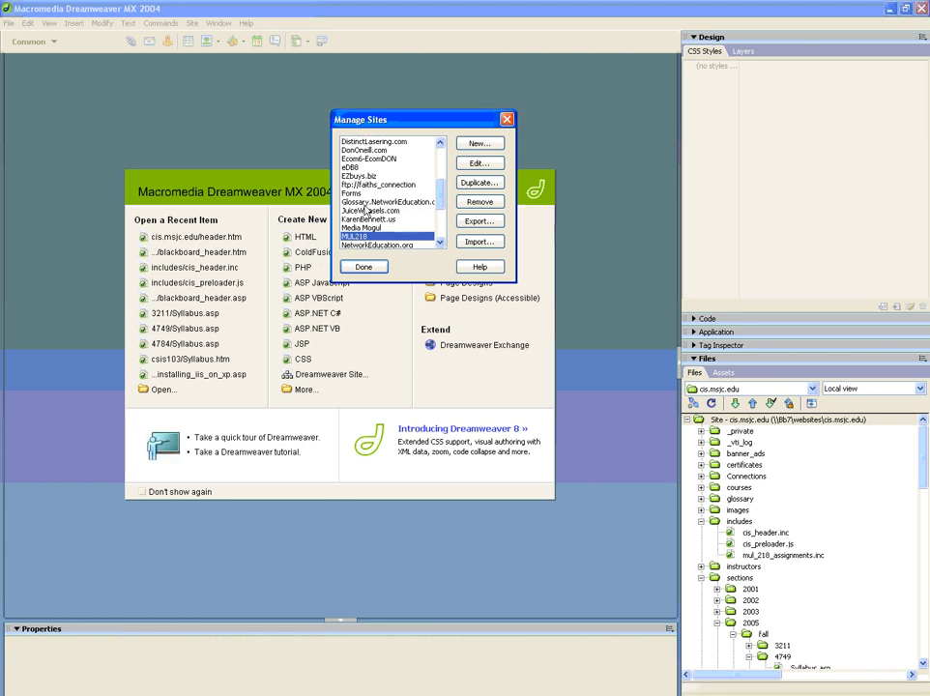
pyautogui.click(364, 268)
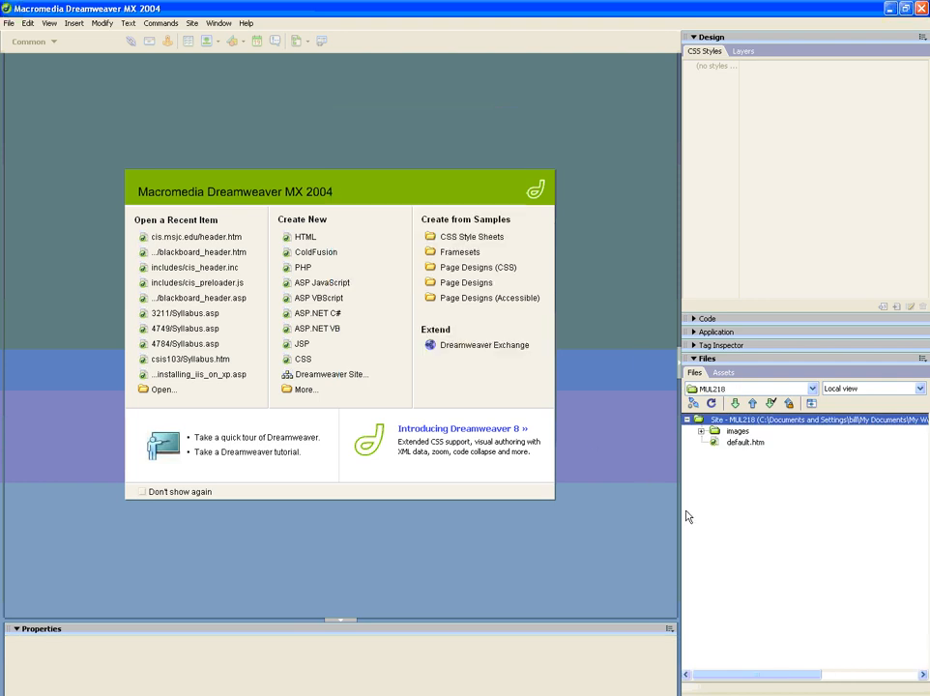
# Open default.htm from the MUL218 site and review its welcome text
pyautogui.doubleClick(716, 442)
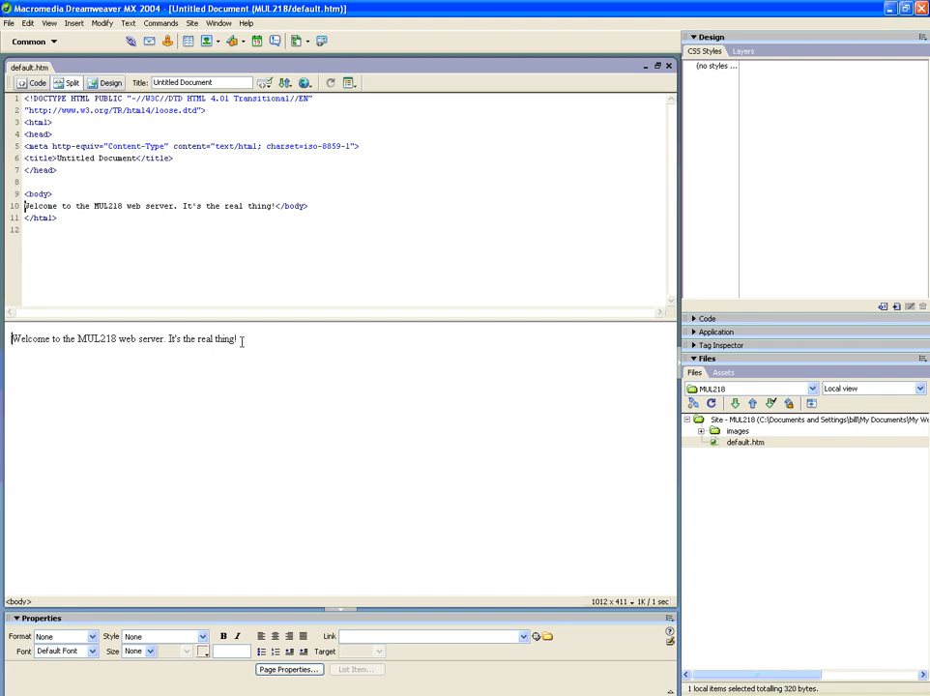
pyautogui.moveTo(239, 339); pyautogui.dragTo(5, 344)
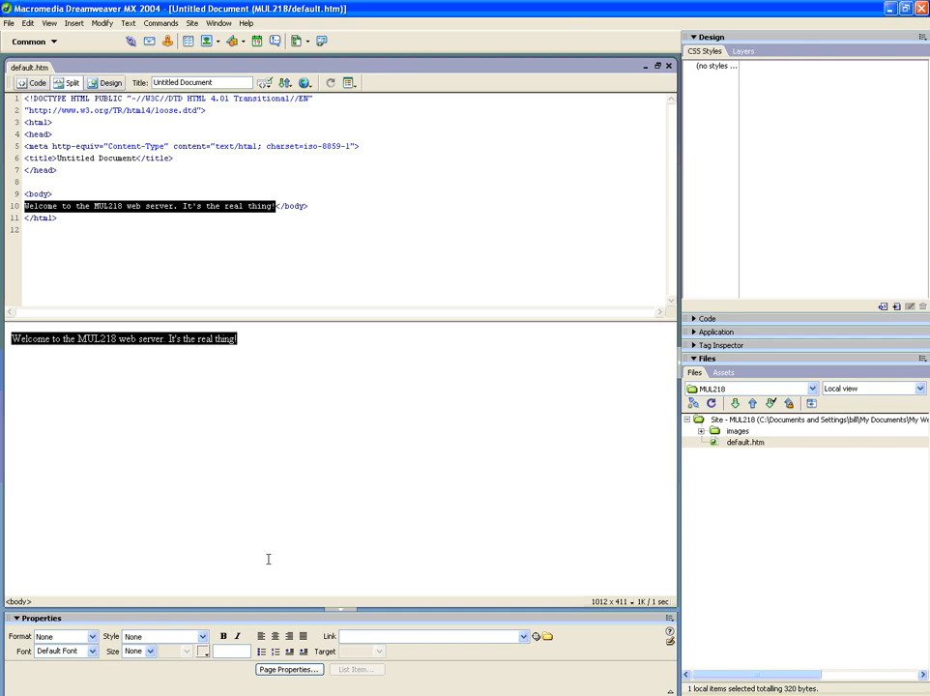
pyautogui.click(84, 687)
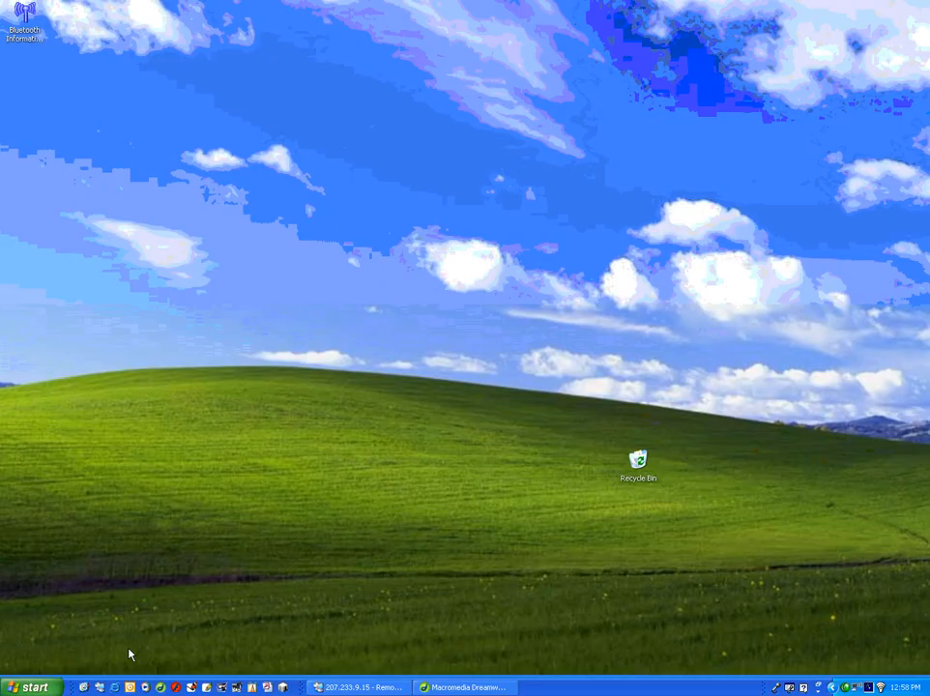
pyautogui.click(117, 689)
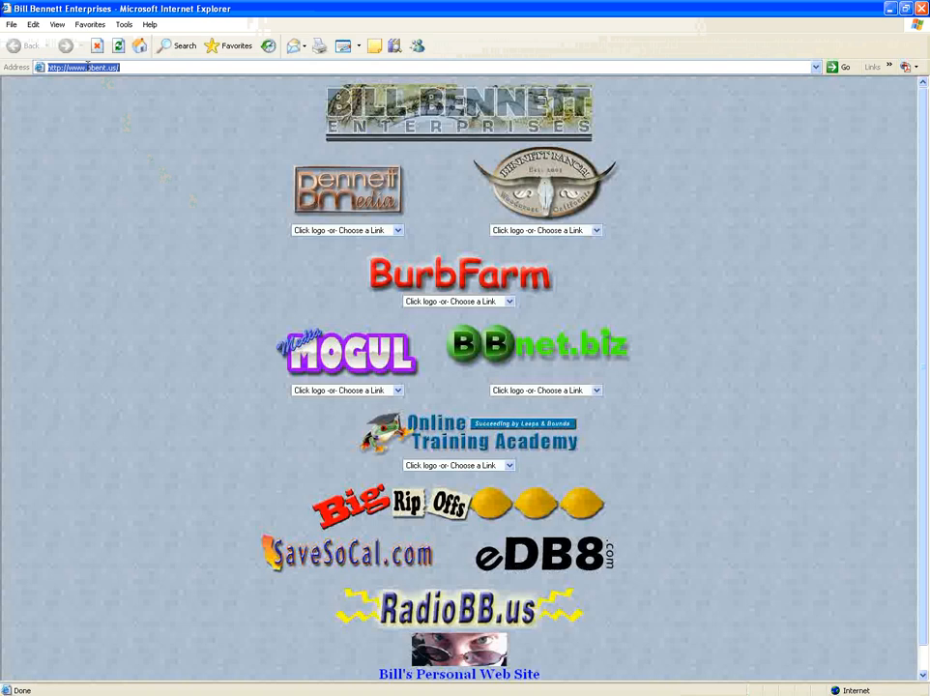
pyautogui.moveTo(88, 68); pyautogui.dragTo(179, 81)
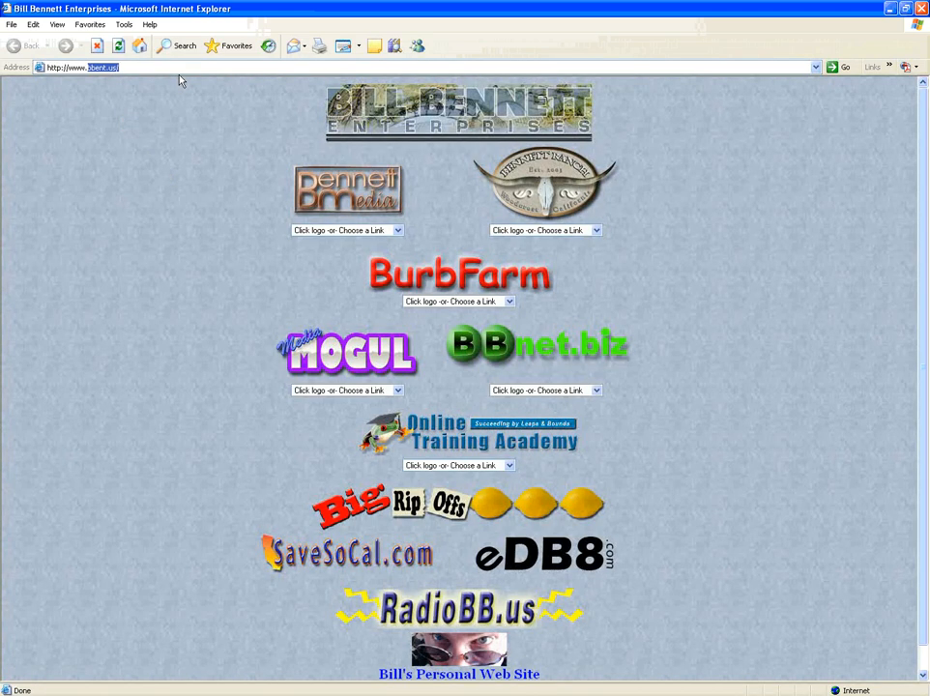
pyautogui.press('BackSpace')
pyautogui.press('BackSpace')
pyautogui.press('BackSpace')
pyautogui.press('BackSpace')
pyautogui.press('BackSpace')
pyautogui.write('cis.msj')
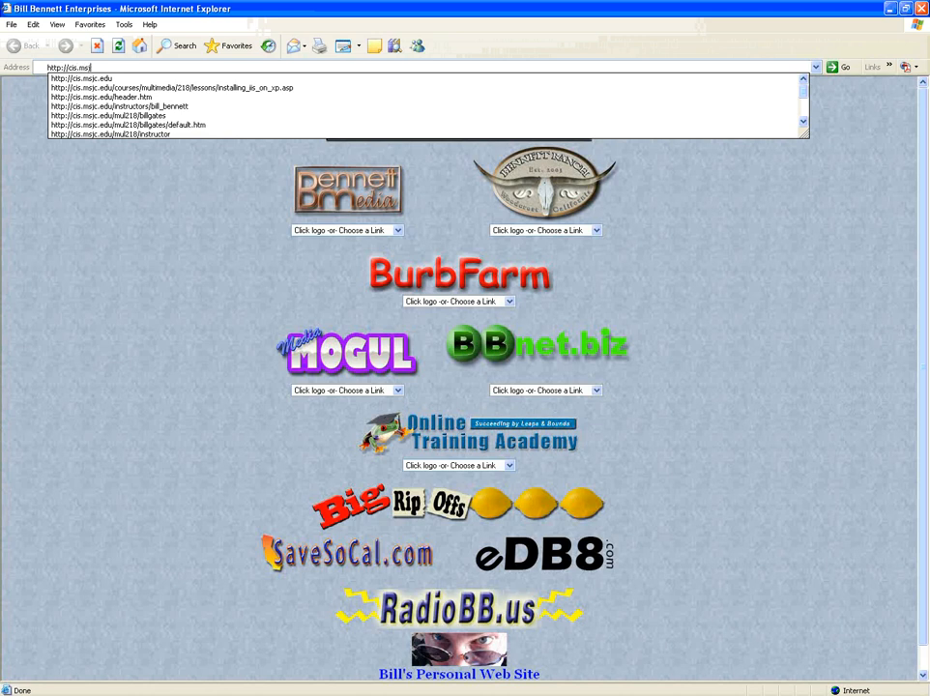
pyautogui.write('c.edu/mul')
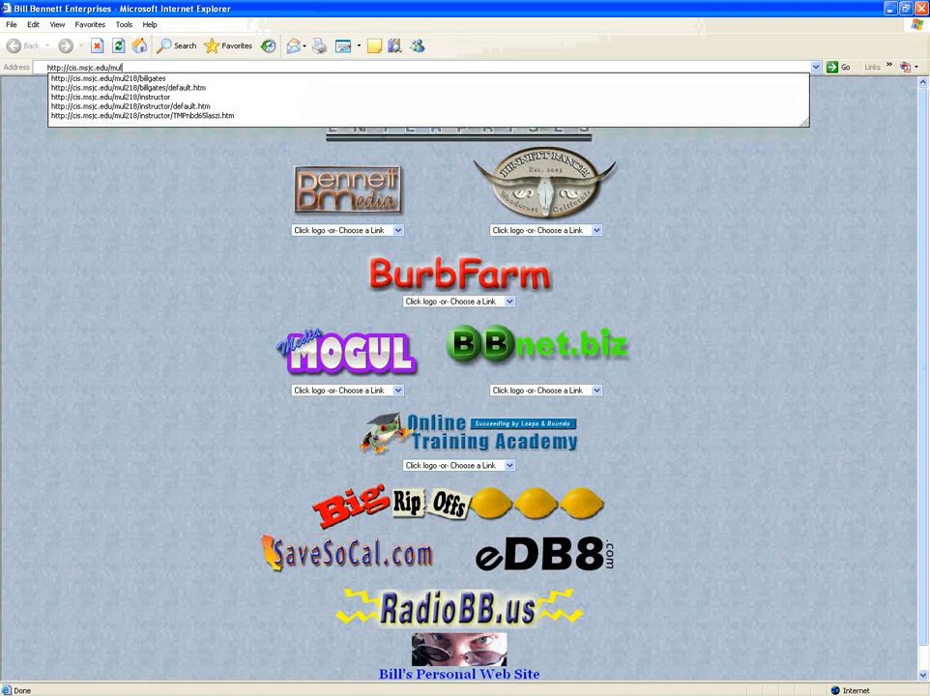
pyautogui.write('218/')
pyautogui.write('billgates')
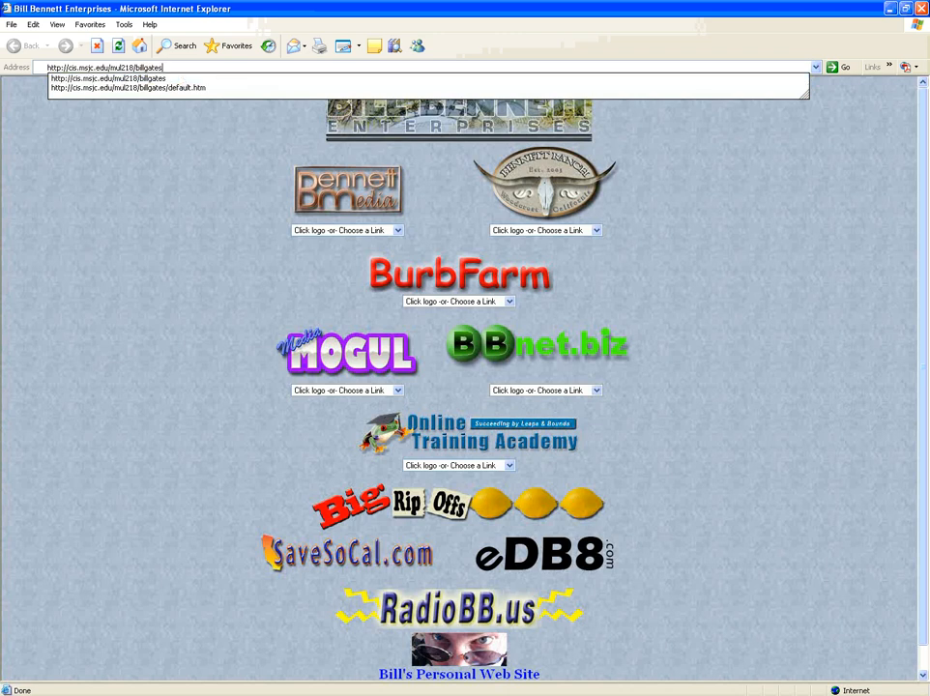
pyautogui.click(180, 79)
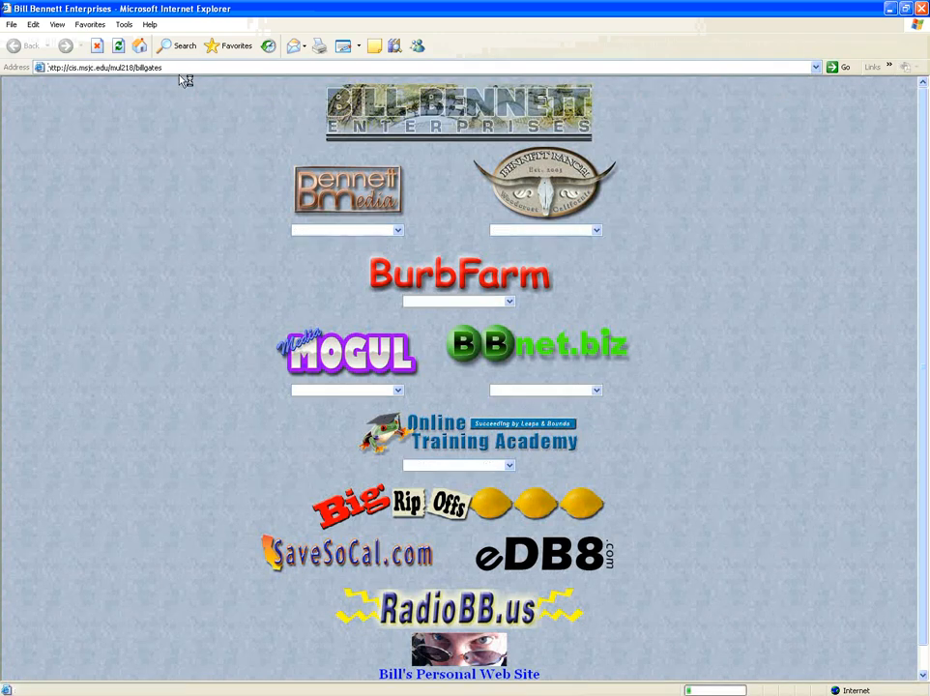